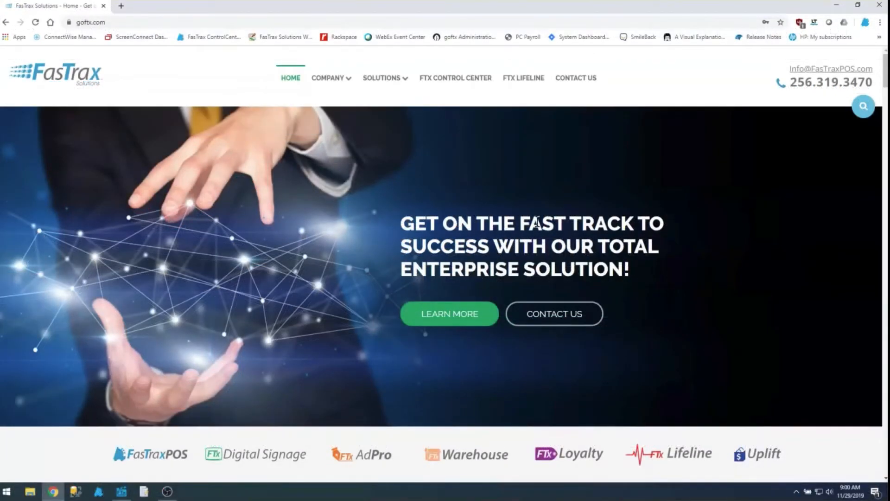
Open the weekly training webinars page from FTX Lifeline and look through the upcoming and recorded webinars
click(145, 21)
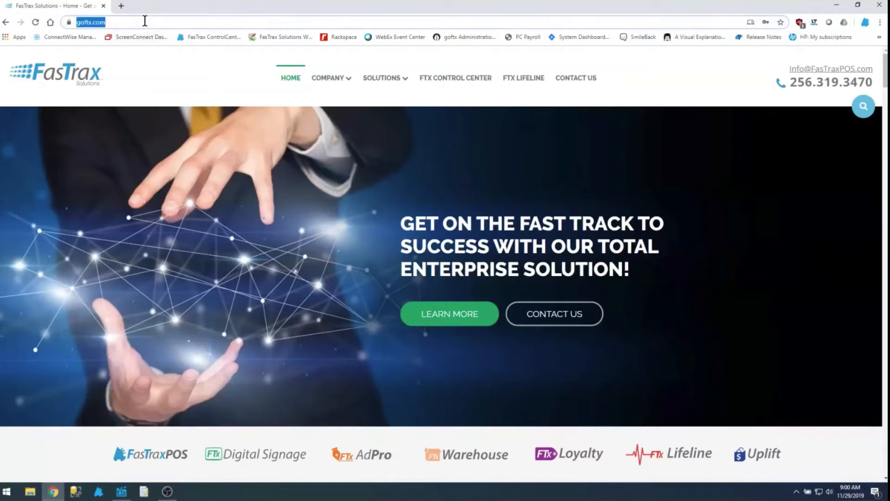
click(525, 78)
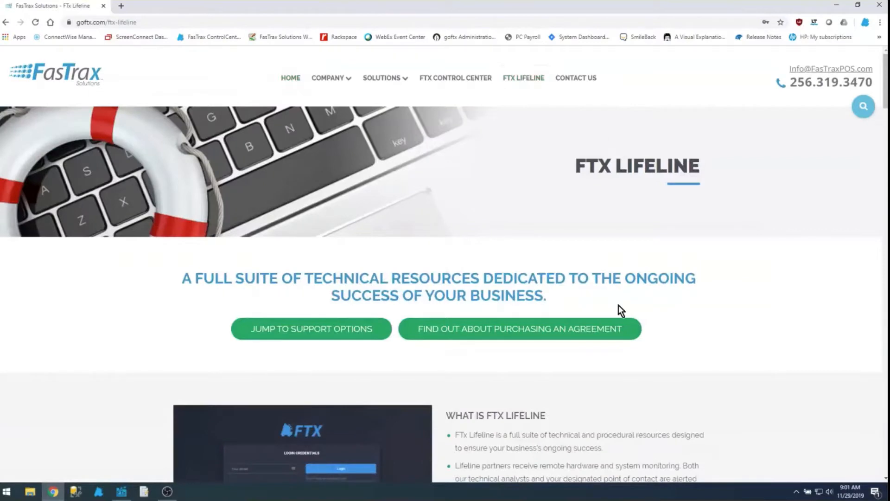
scroll(619, 305, down, 15)
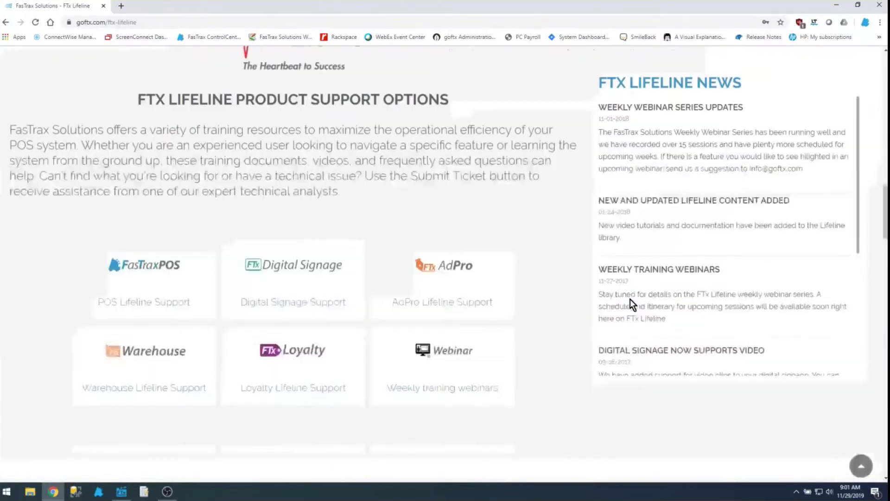
scroll(631, 299, down, 4)
click(454, 201)
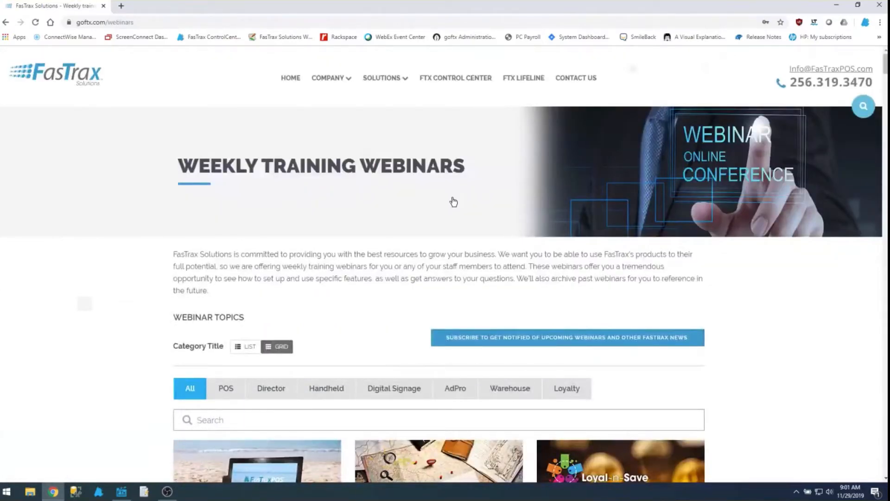
scroll(453, 201, down, 2)
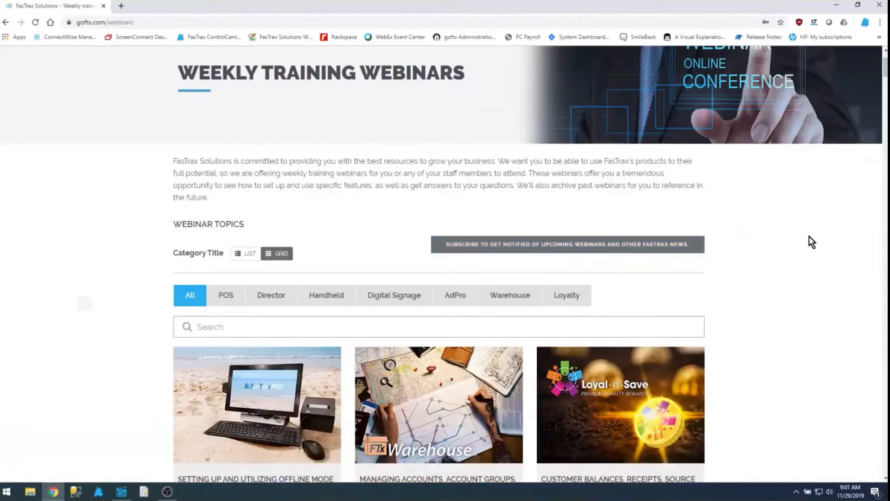
scroll(809, 236, down, 3)
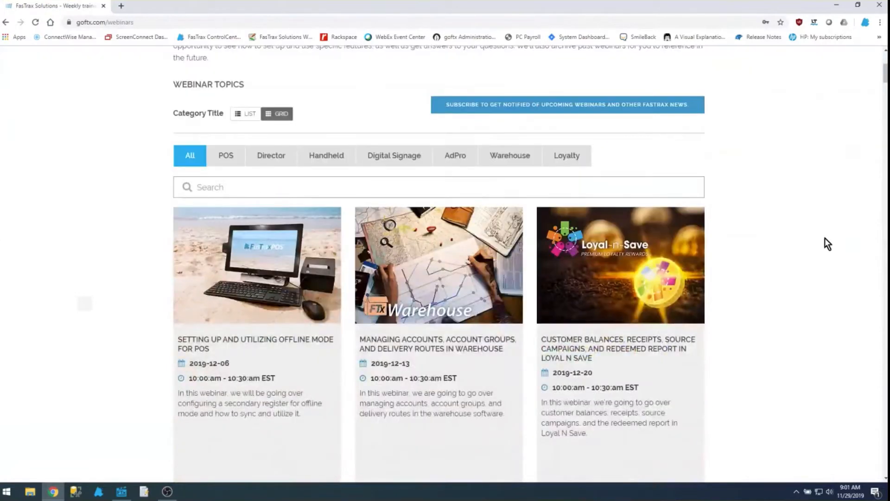
scroll(825, 238, down, 3)
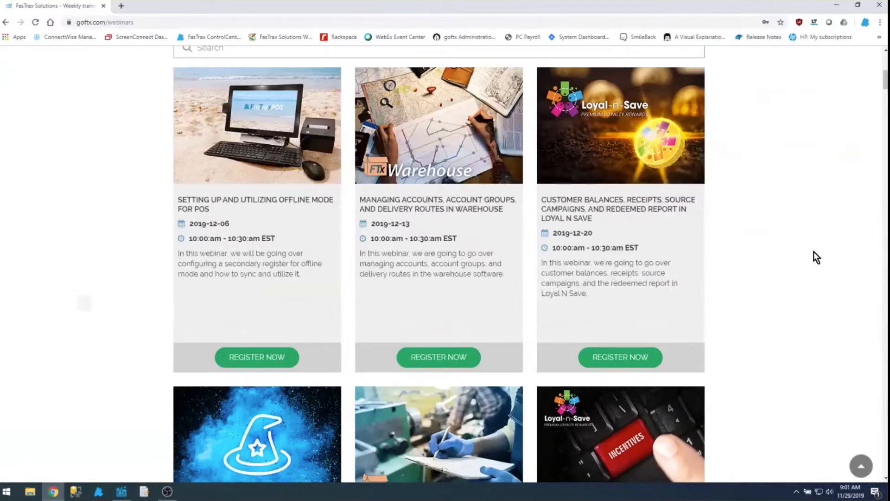
scroll(816, 256, down, 9)
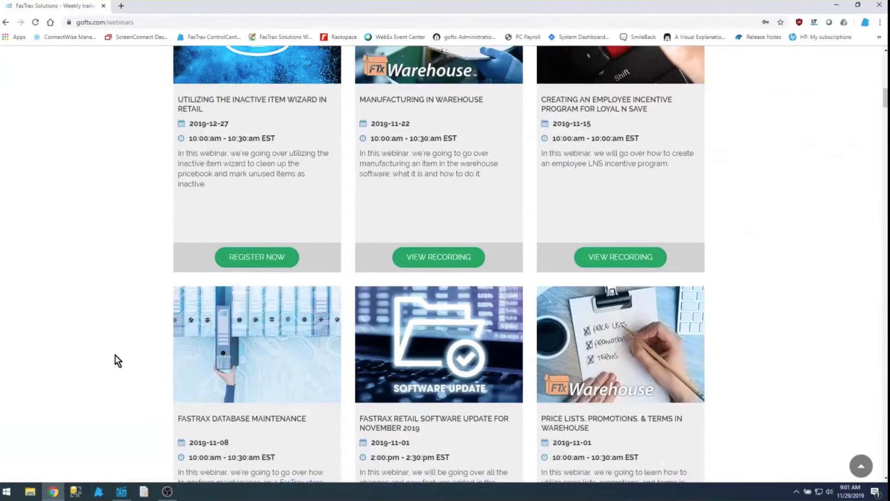
click(121, 493)
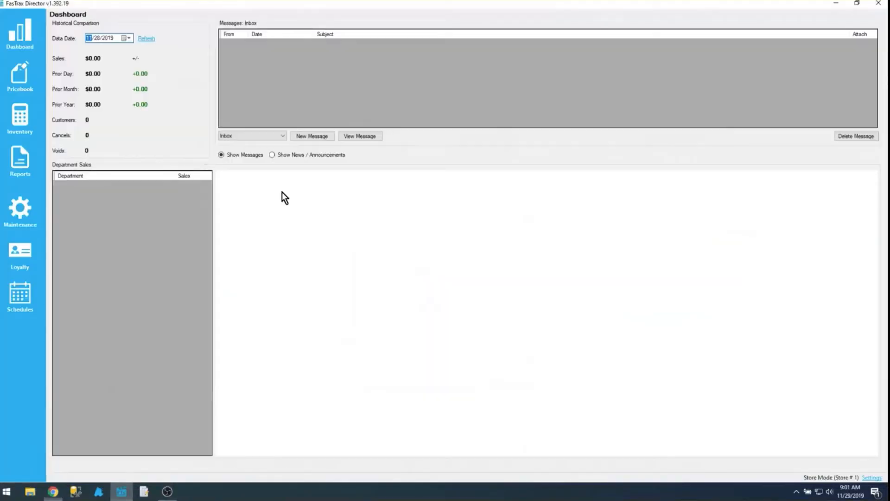
click(26, 74)
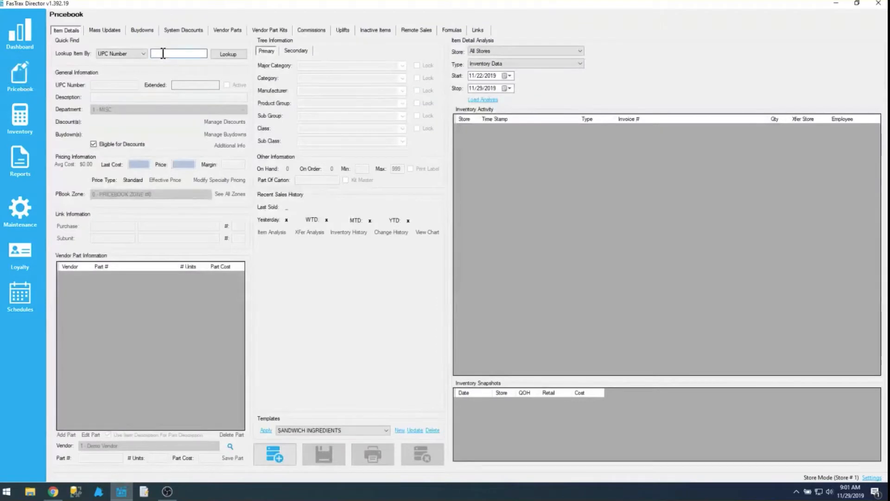
click(162, 53)
text(012300000123)
key(Return)
click(68, 226)
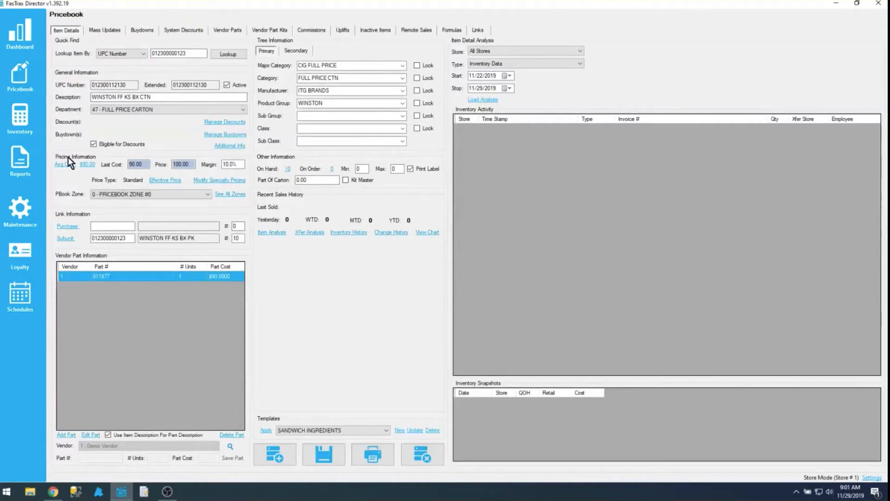
Examine the Last Cost field and the average cost option in the general settings, leaving the settings unsaved
click(127, 164)
click(145, 165)
click(872, 478)
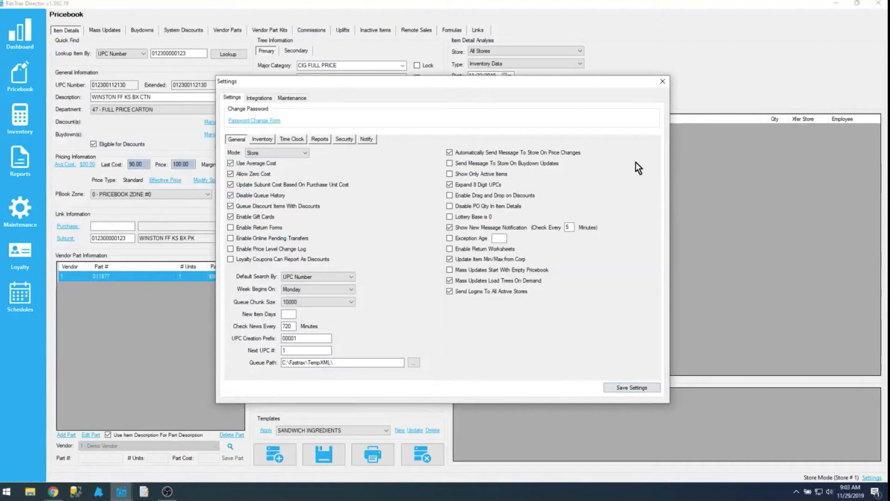
click(663, 82)
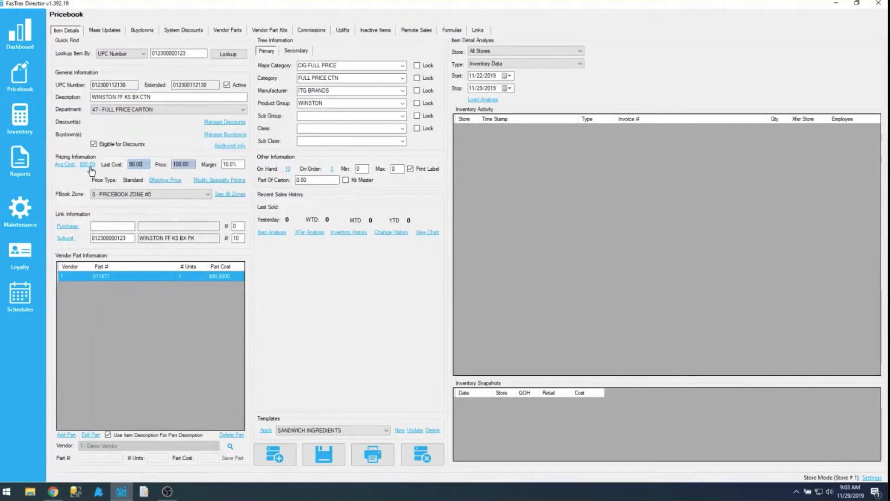
Filter the mass updates list to WO INVINCIBLE - GIRL and run the average cost utility on it
click(104, 30)
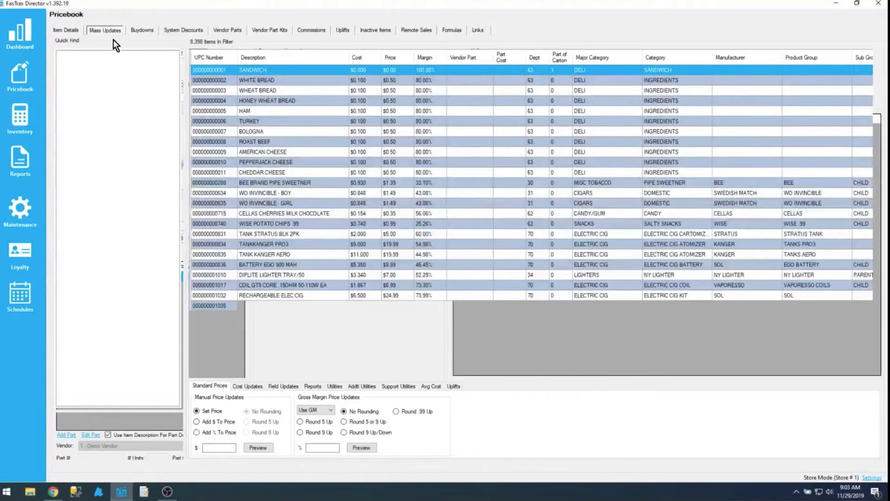
click(432, 386)
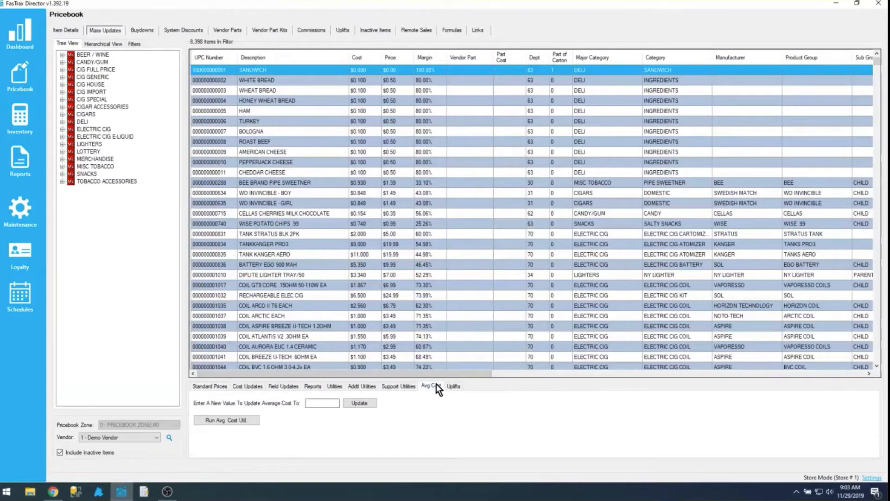
click(248, 419)
right_click(213, 202)
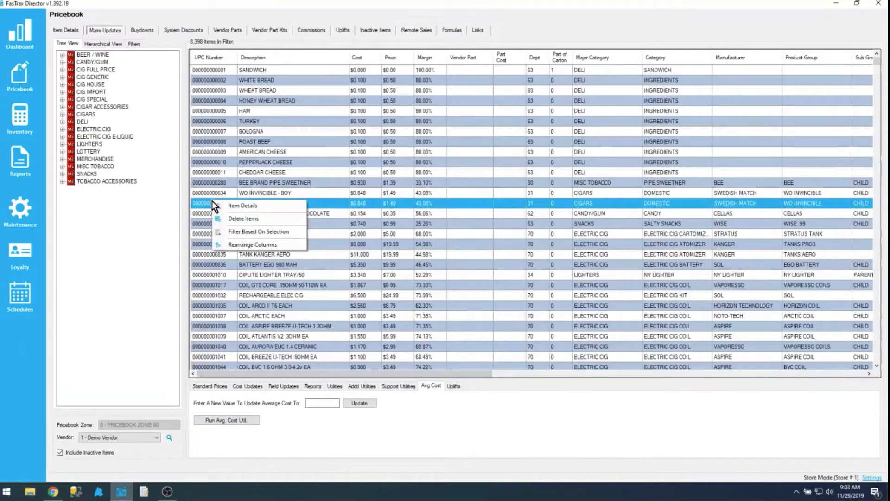
click(254, 230)
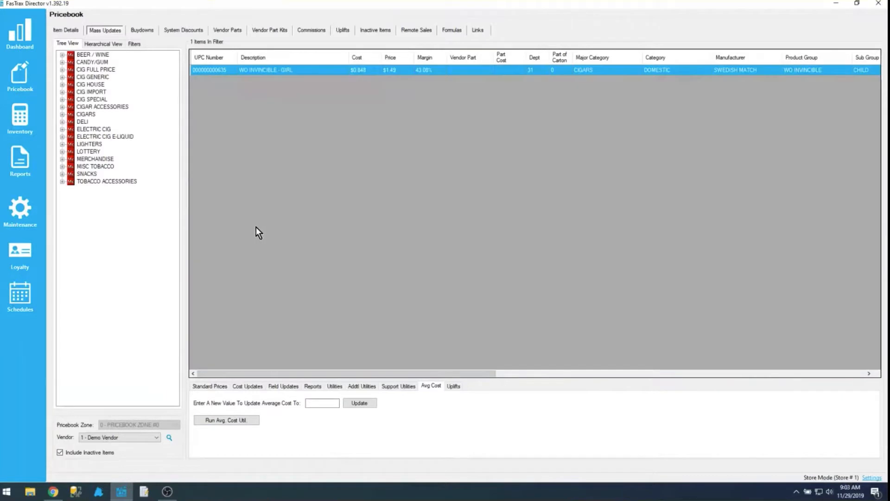
click(227, 424)
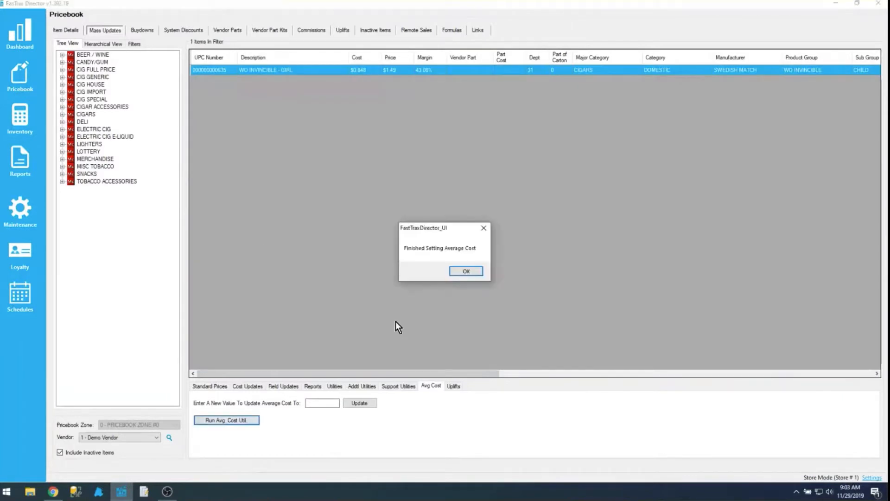
click(471, 272)
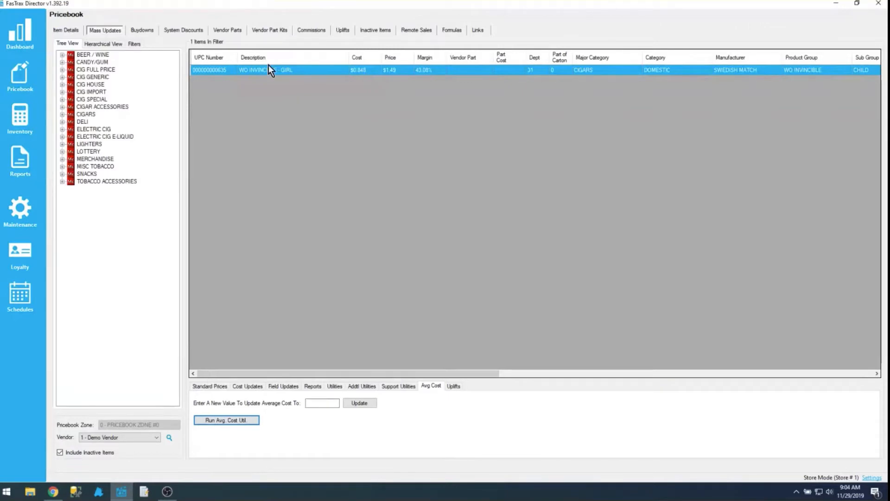
View the manual average cost change form for the Winston carton and close it without entering a value
click(66, 31)
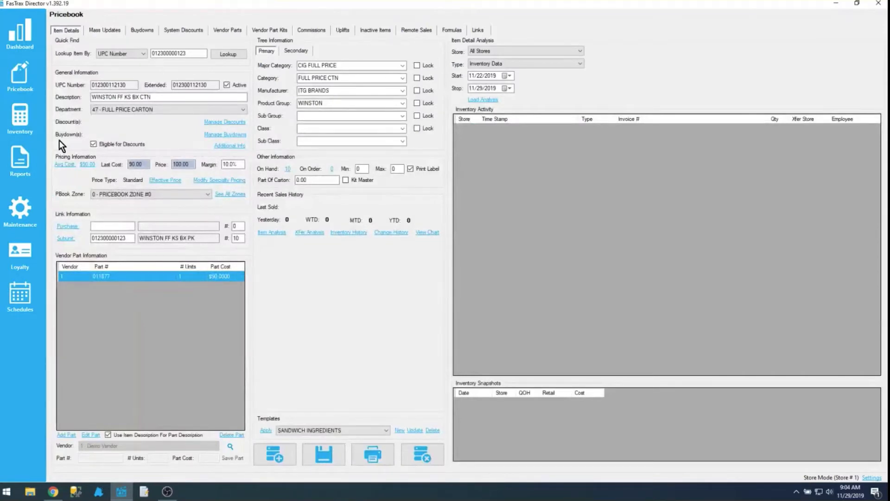
click(69, 166)
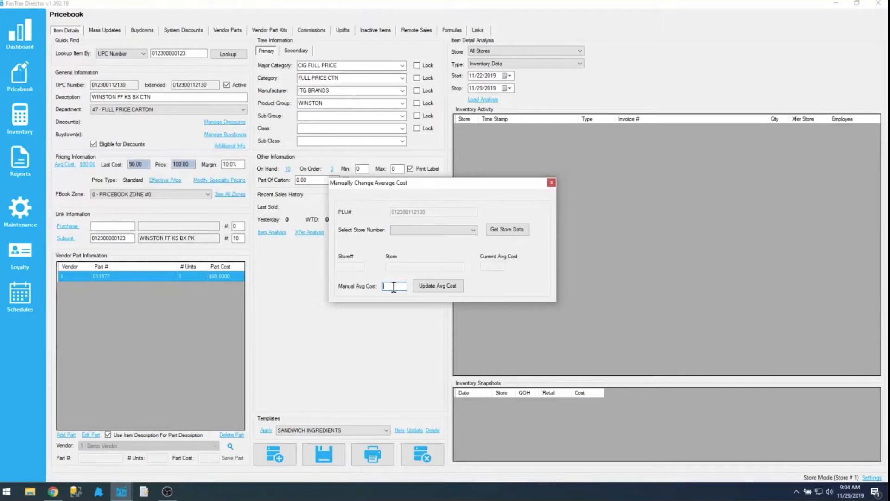
click(550, 184)
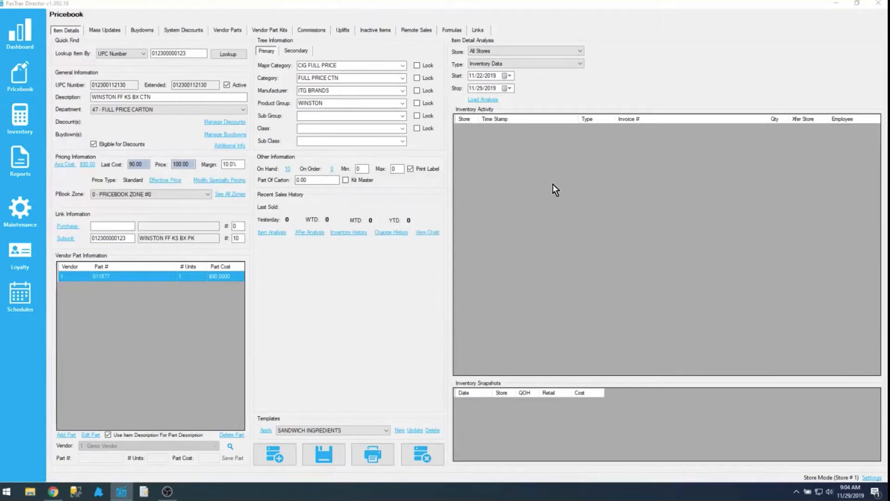
View the Winston carton's average costs by store and examine the invoice entry in its average cost log
click(88, 164)
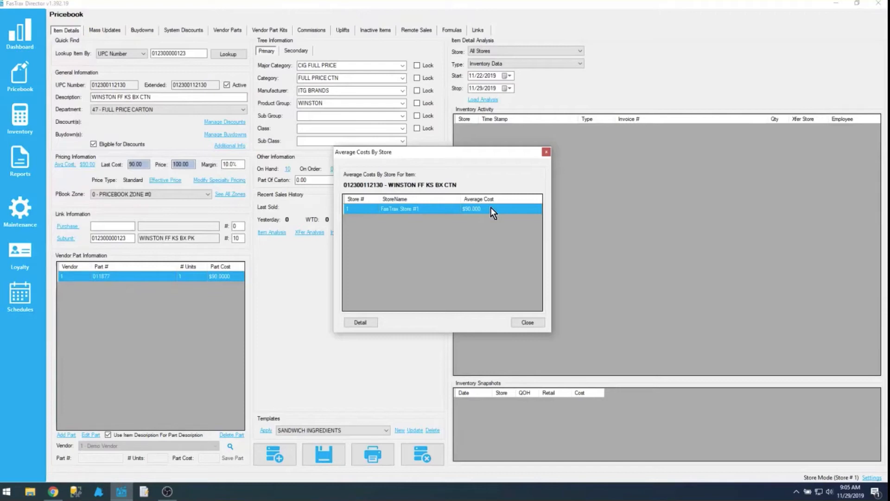
click(366, 321)
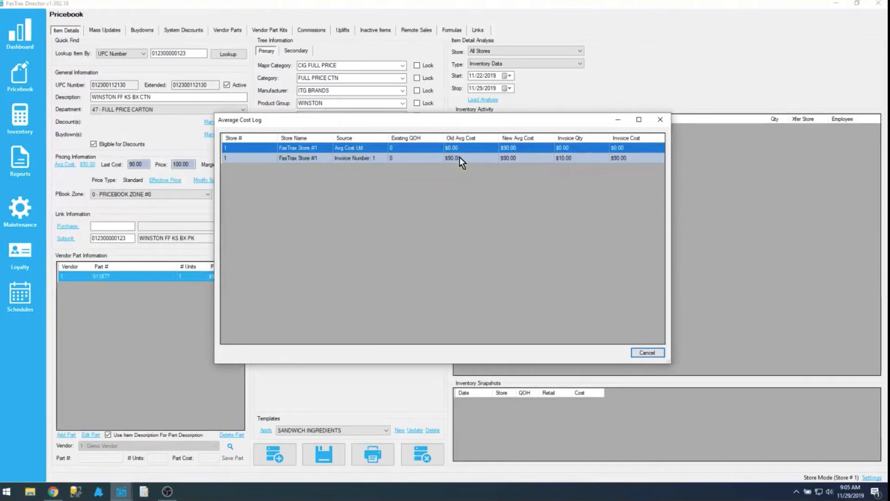
click(310, 157)
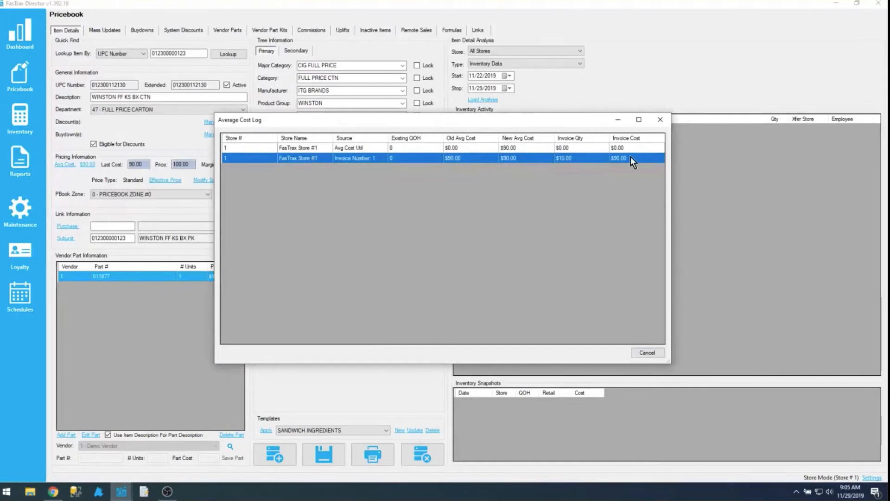
click(661, 120)
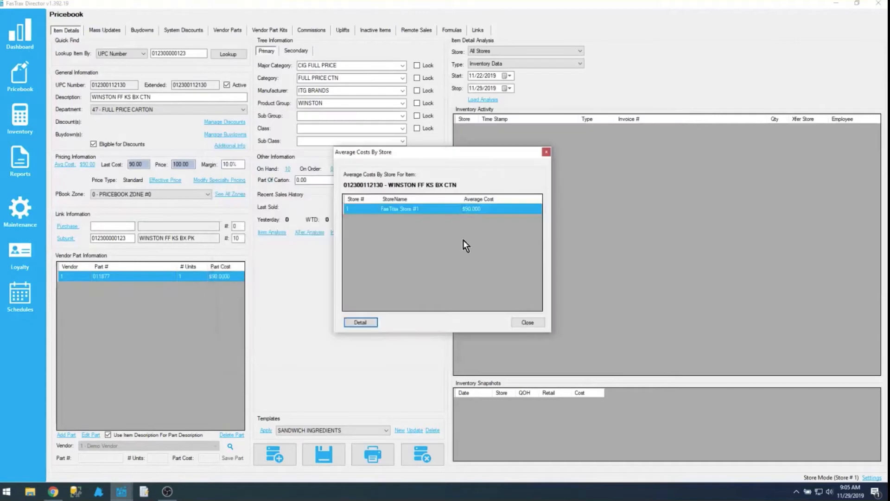
click(513, 326)
Compare the carton's last cost with its store average cost and recheck the average cost log
double_click(130, 164)
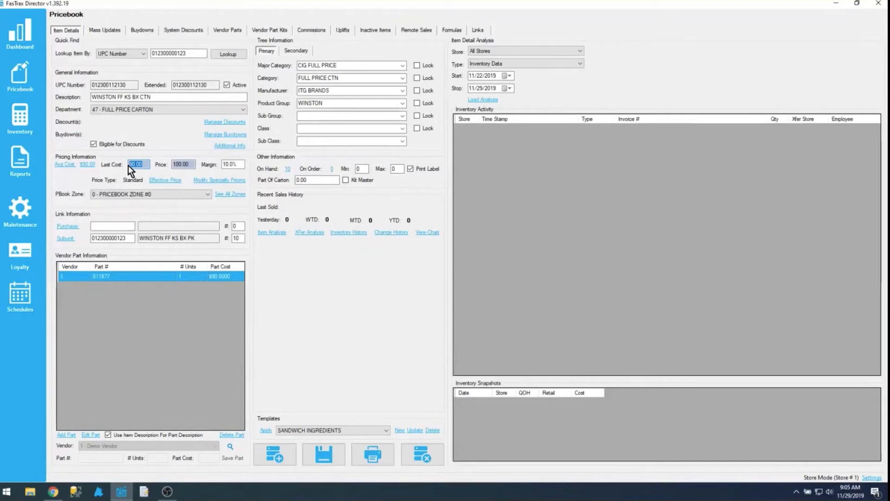
click(86, 165)
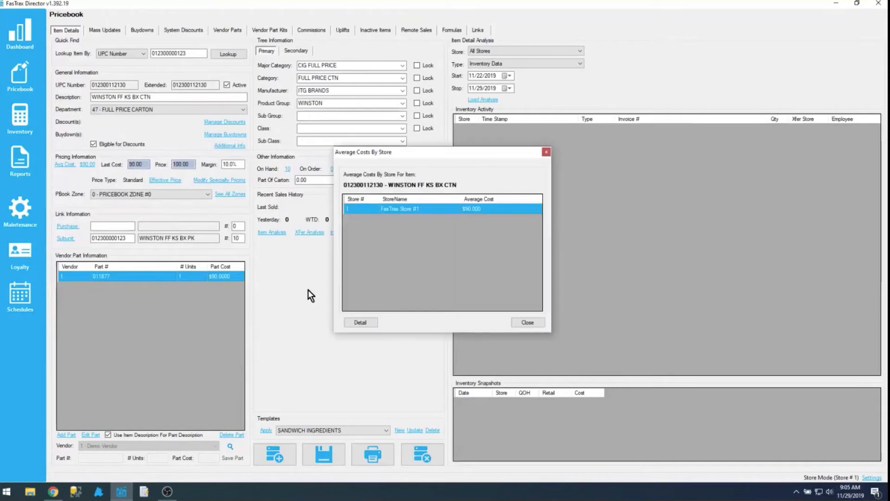
click(351, 323)
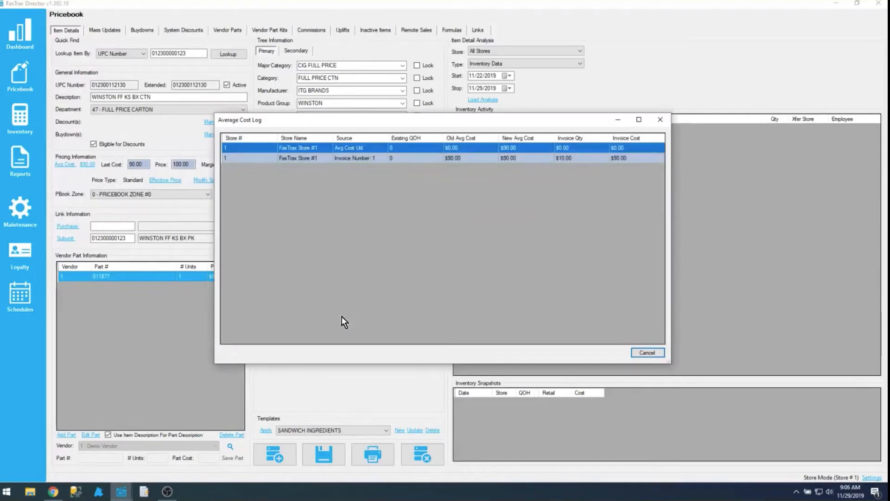
click(647, 353)
click(527, 322)
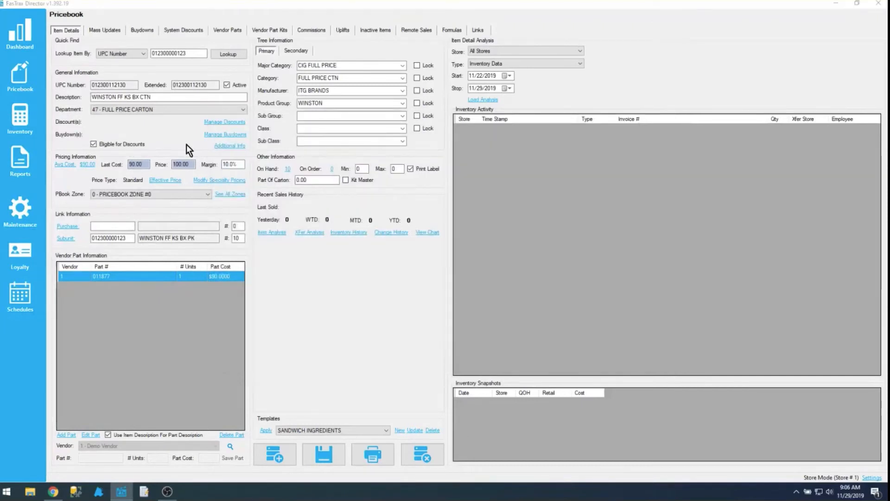
Check the mass update field for a new average cost value and return to the carton's item details
click(103, 29)
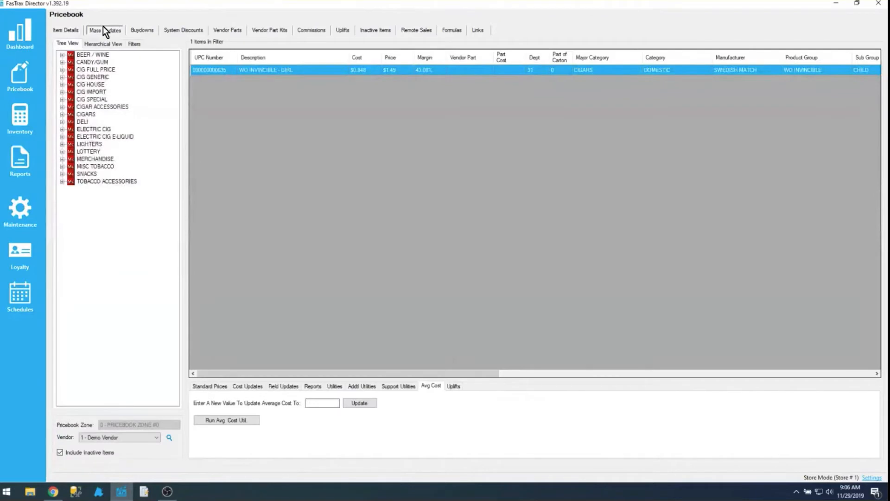
click(321, 403)
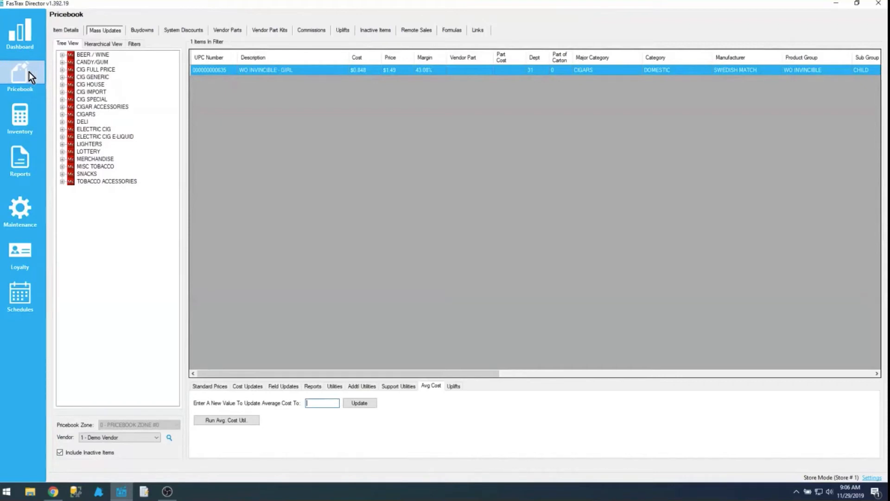
click(71, 31)
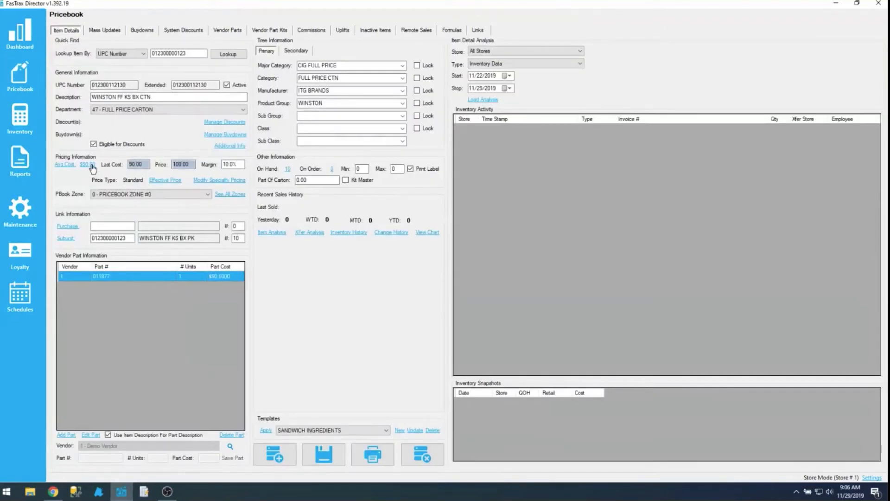
Open a second FasTrax Director window and log in as FasTrax Support with the account password
right_click(121, 491)
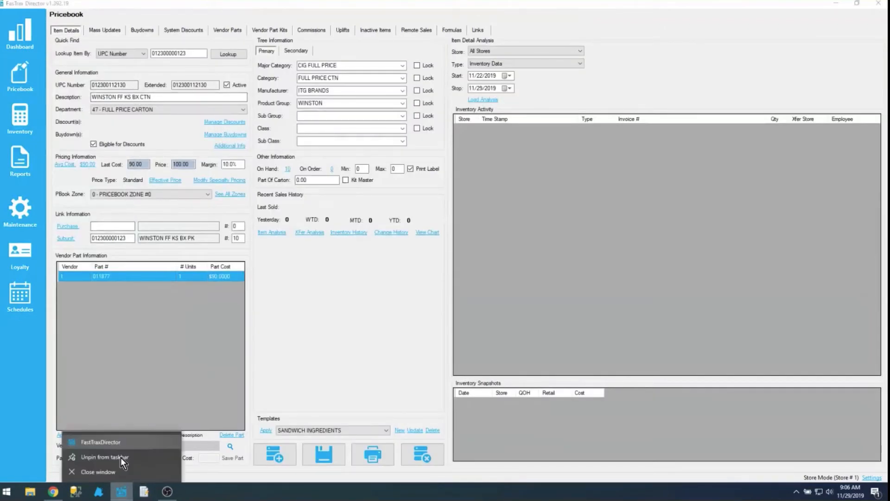
click(123, 440)
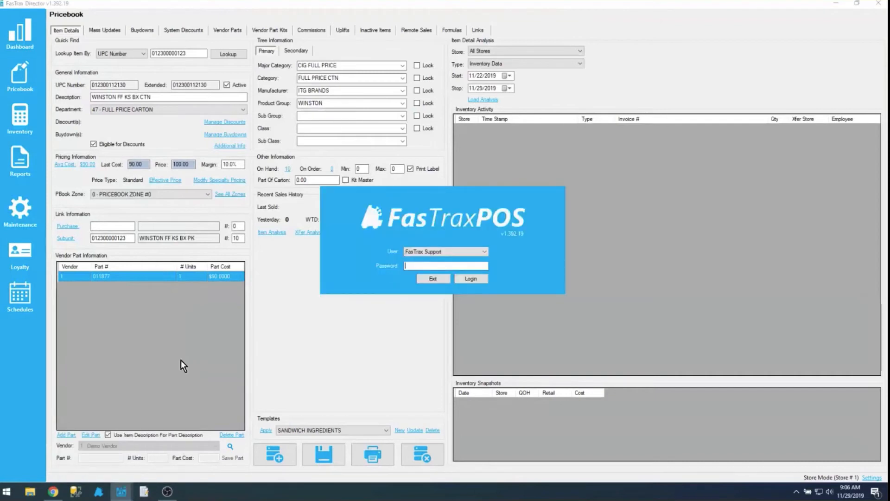
text(*********)
key(Return)
Create a new receiving invoice numbered 2 for FasTrax Store #1 from Demo Vendor, dated 11/29/2019
click(30, 121)
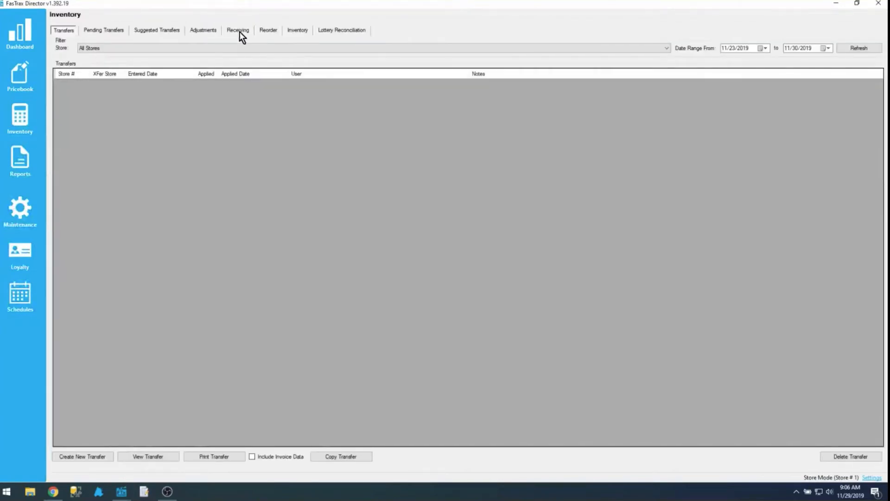
click(238, 30)
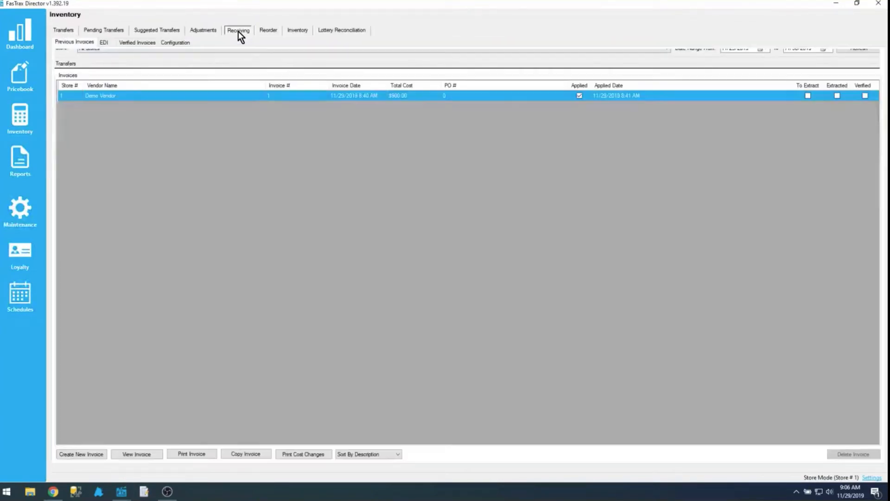
click(80, 454)
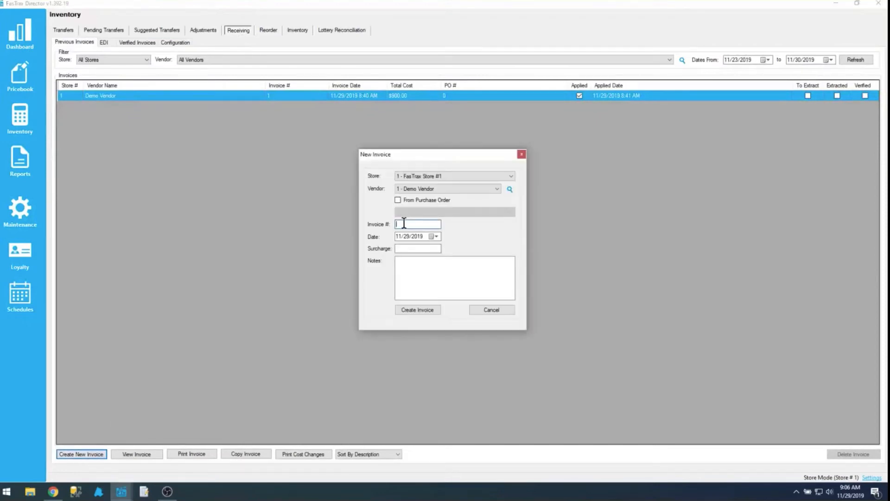
text(2)
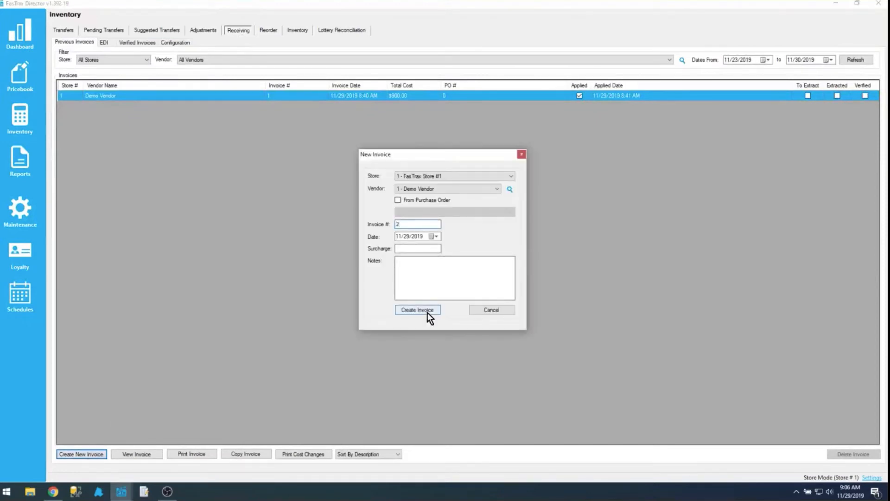
click(428, 311)
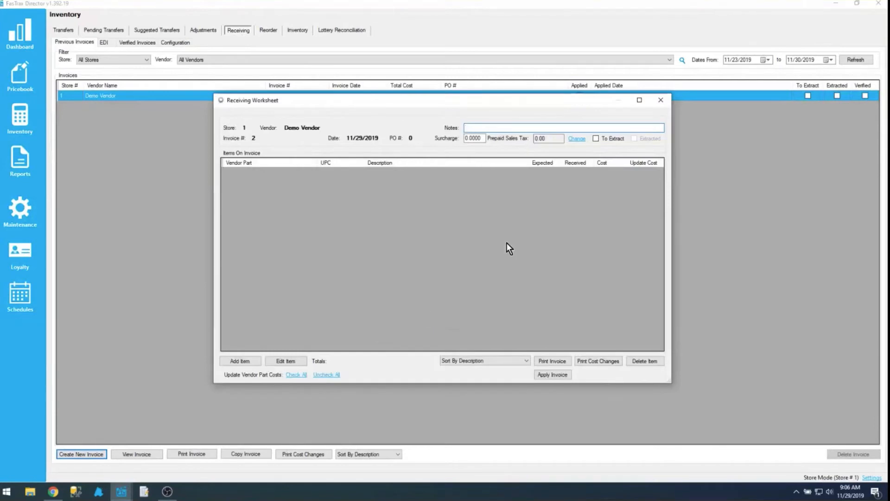
Add vendor part 011877 to invoice 2 with a part quantity of 10 and a part cost of 100
click(246, 359)
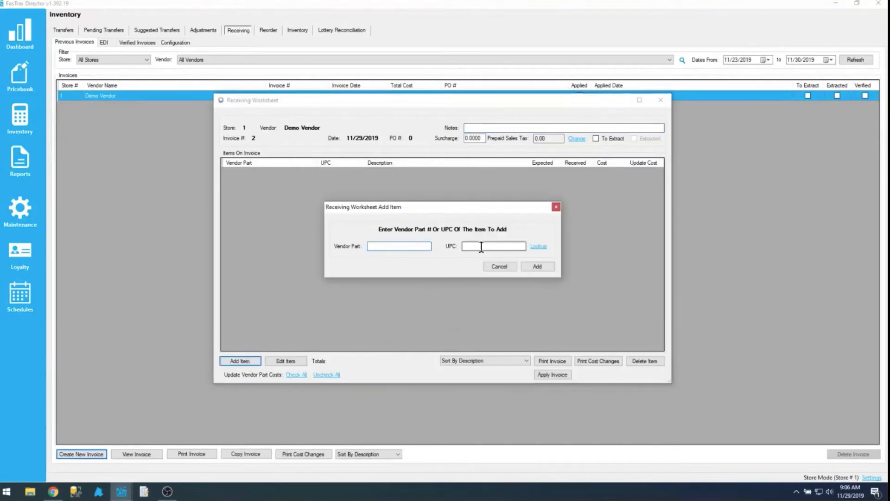
text(011877)
key(Return)
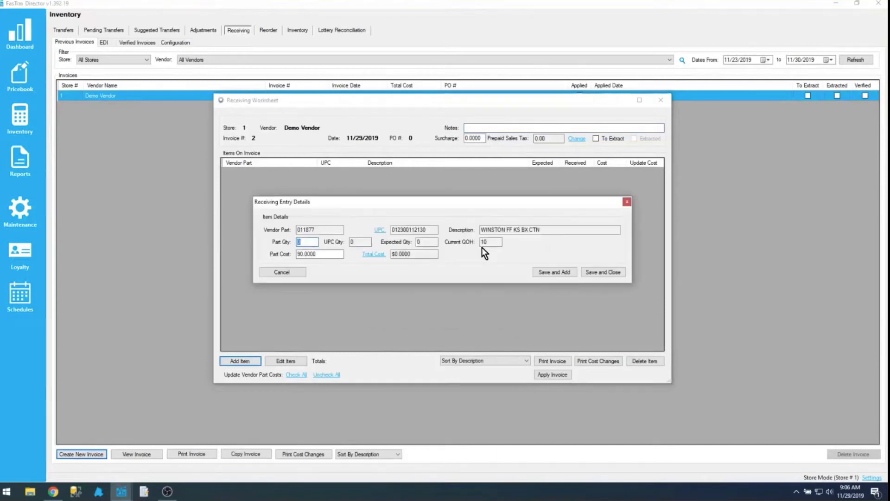
text(10)
drag(302, 255, 281, 254)
text(100)
click(611, 272)
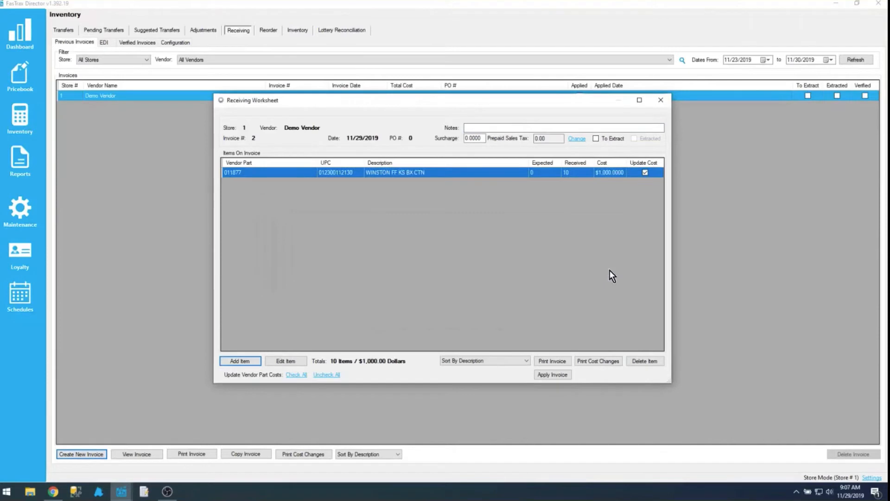
Apply invoice 2 to inventory and close its receiving worksheet
click(550, 374)
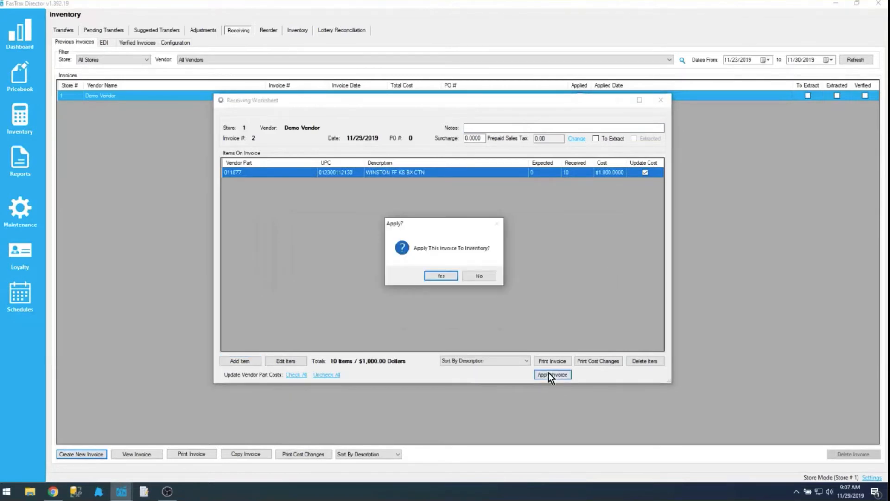
click(438, 276)
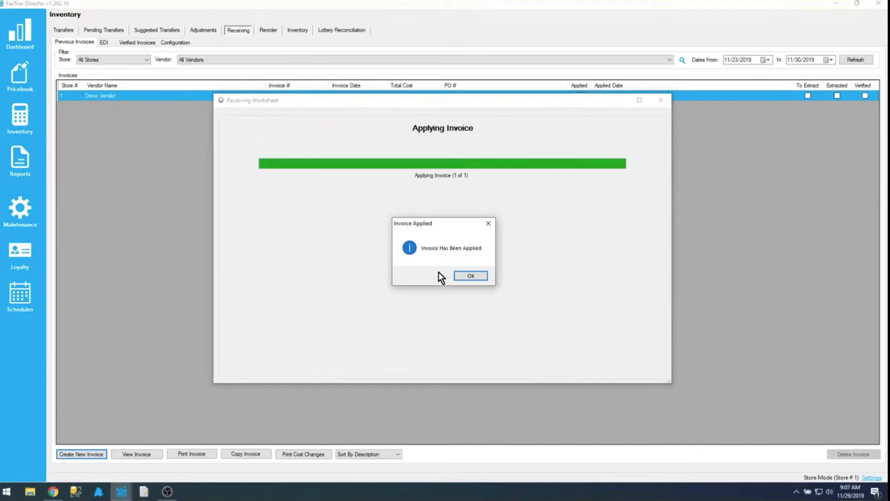
click(463, 275)
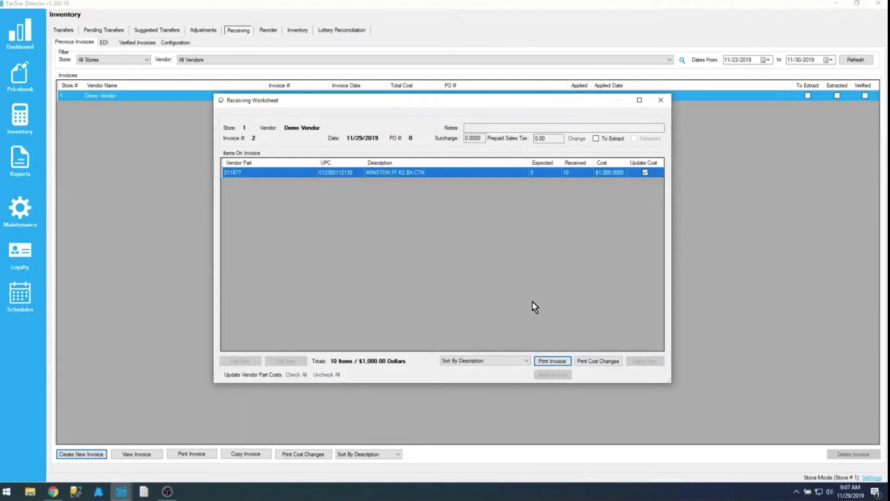
click(661, 100)
mouse_move(121, 492)
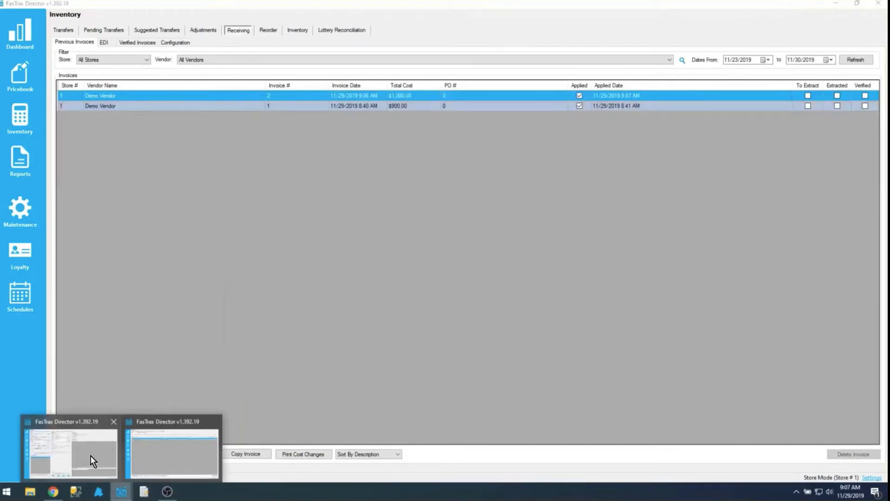
click(90, 455)
click(221, 55)
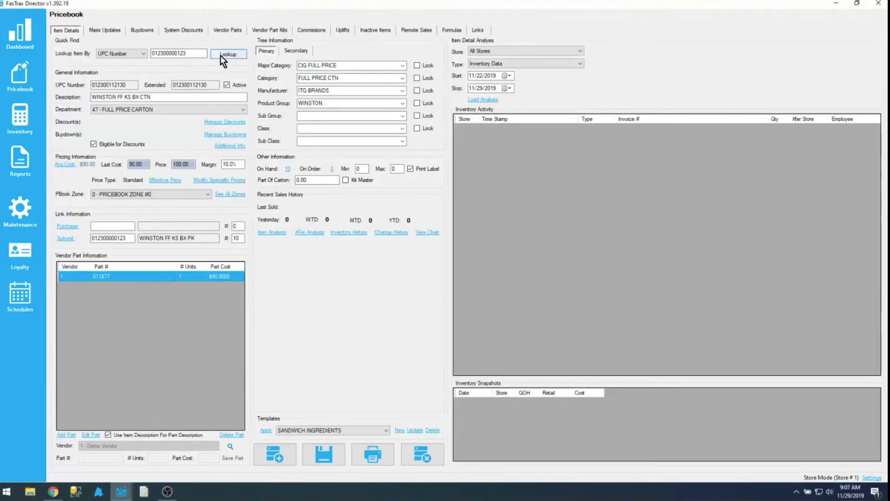
click(67, 226)
Set the Winston carton's last cost to 95.00 and save the item
click(143, 166)
double_click(144, 166)
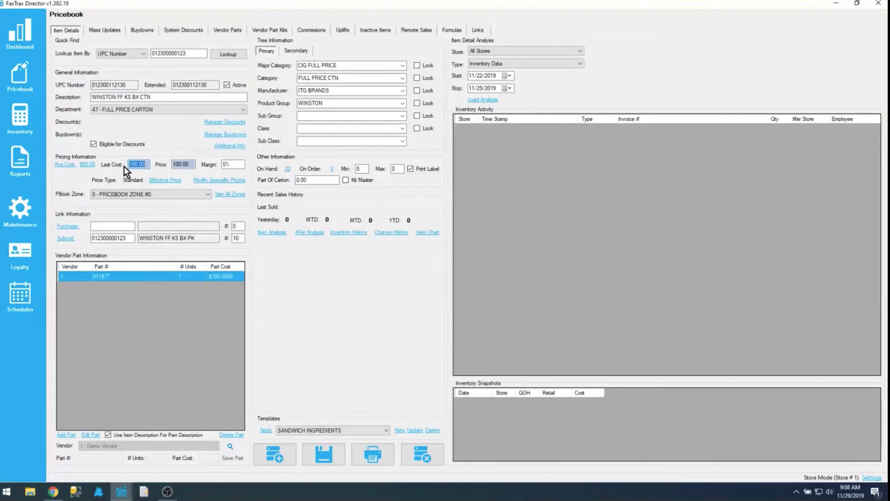
text(95.00)
click(316, 448)
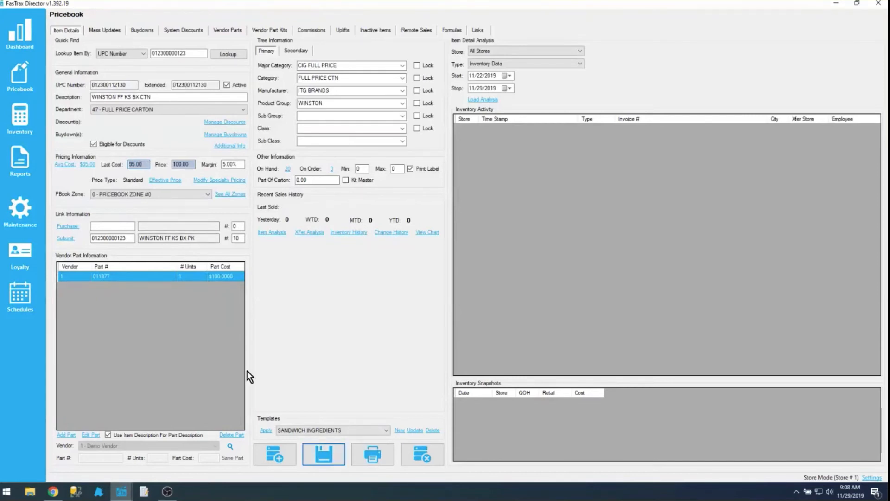
Check the linked Winston pack's costs, reopen the carton and save it with a last cost of 100.00
click(229, 54)
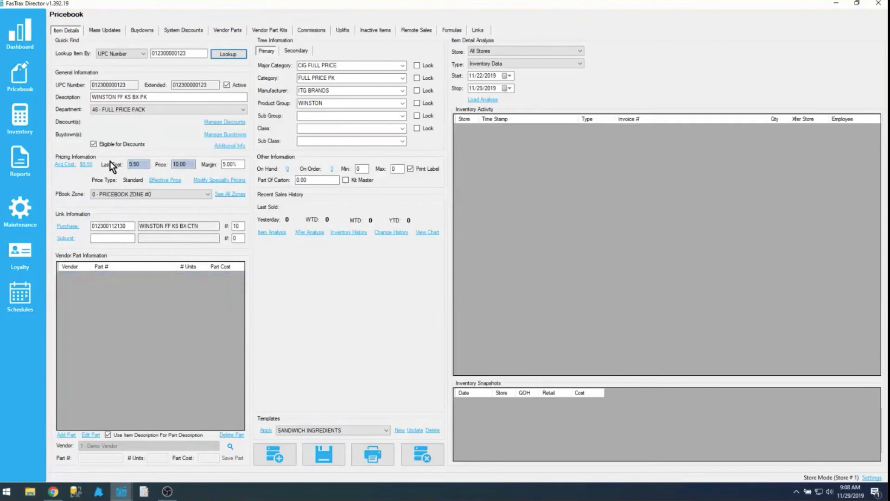
click(67, 227)
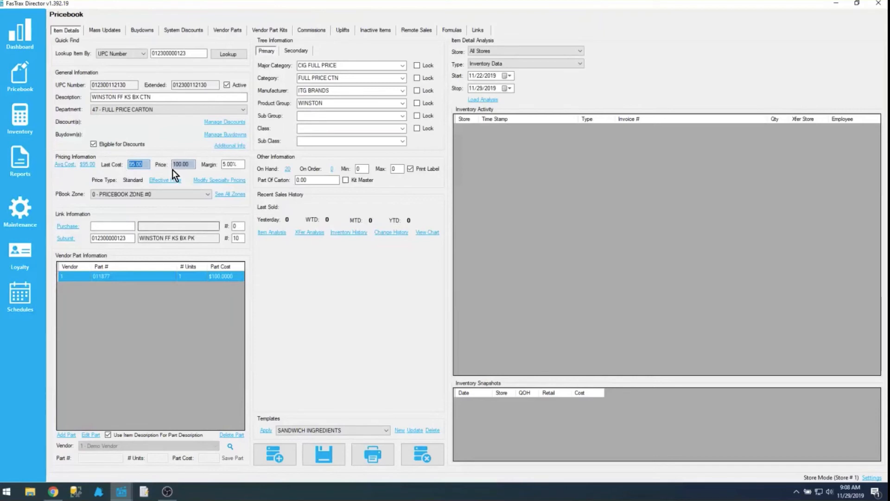
text(100.00)
click(336, 452)
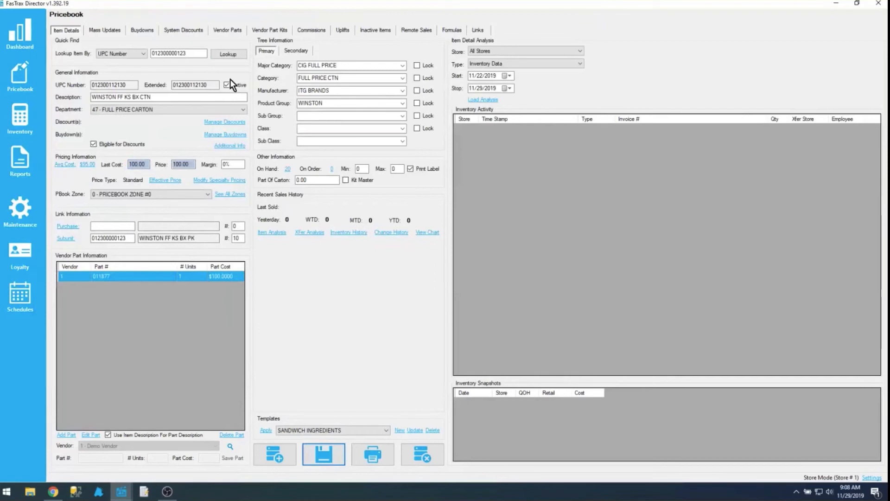
Create a new receiving invoice numbered 3 for FasTrax Store #1 from Demo Vendor, dated 11/29/2019
click(23, 118)
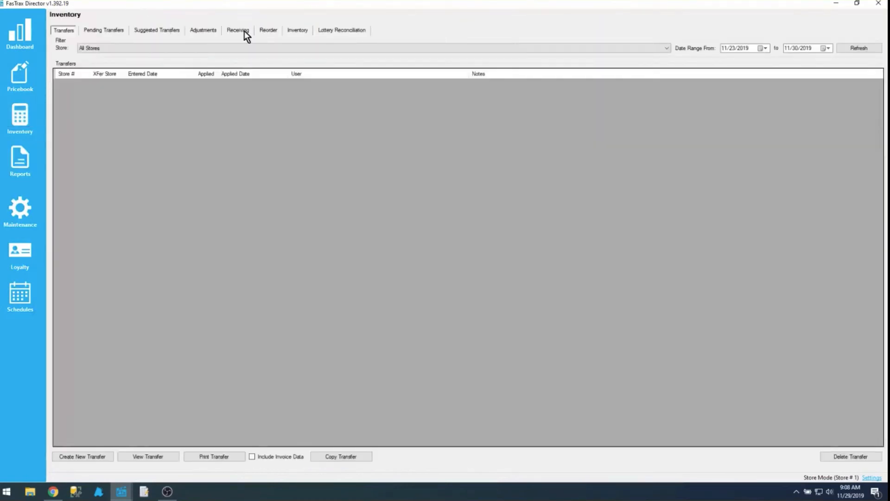
click(242, 30)
click(82, 455)
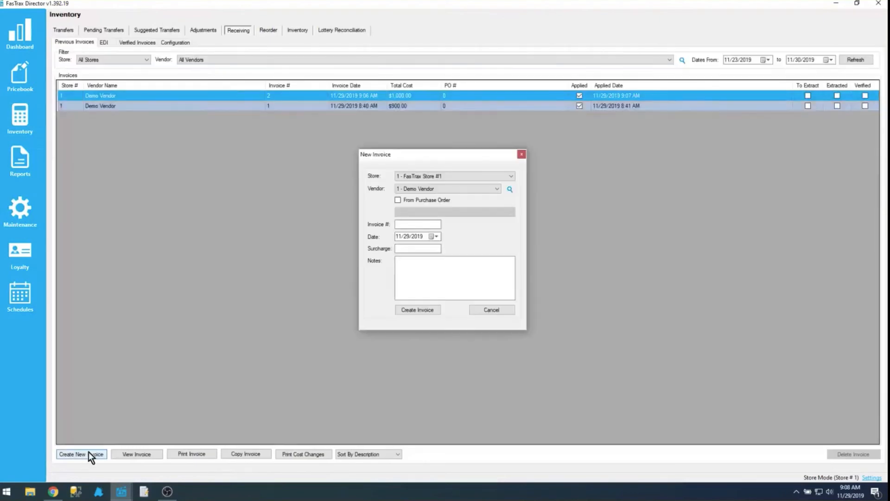
click(407, 225)
text(3)
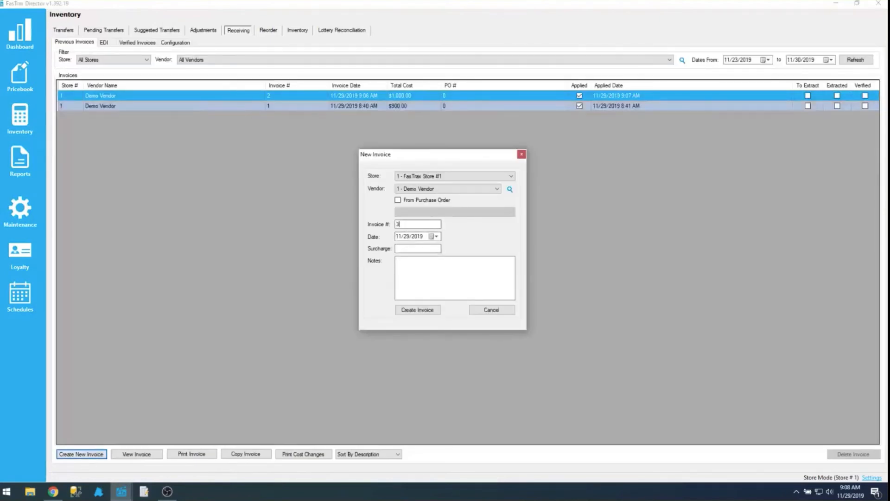
click(412, 310)
Add vendor part 011877 to invoice 3 with a part quantity of 5 and a part cost of 97.50
click(234, 361)
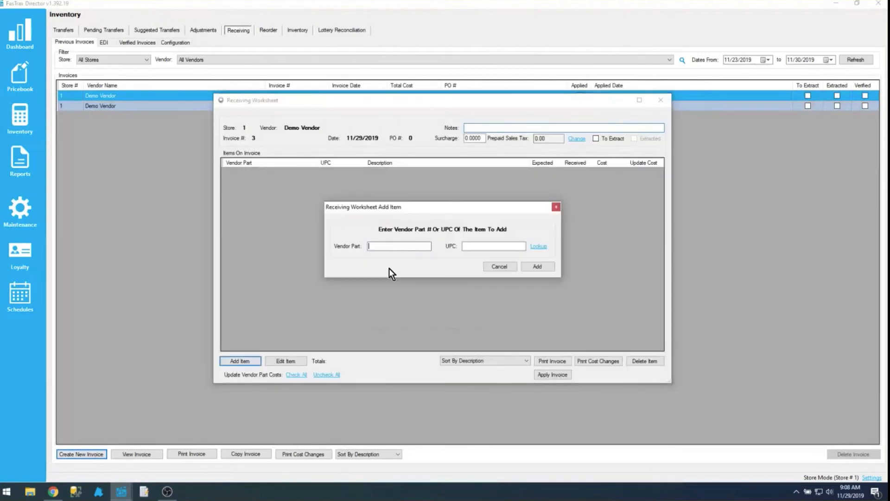
text(011877)
key(Return)
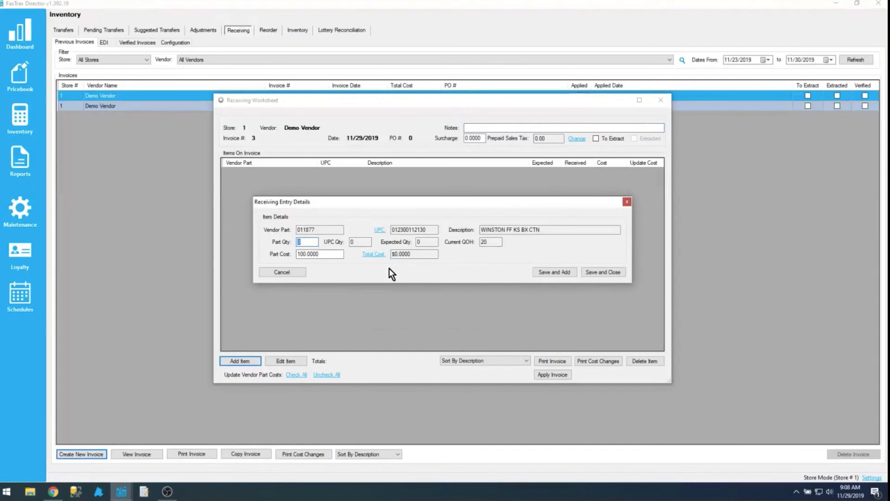
text(5)
drag(341, 258, 225, 252)
text(97.50)
click(605, 273)
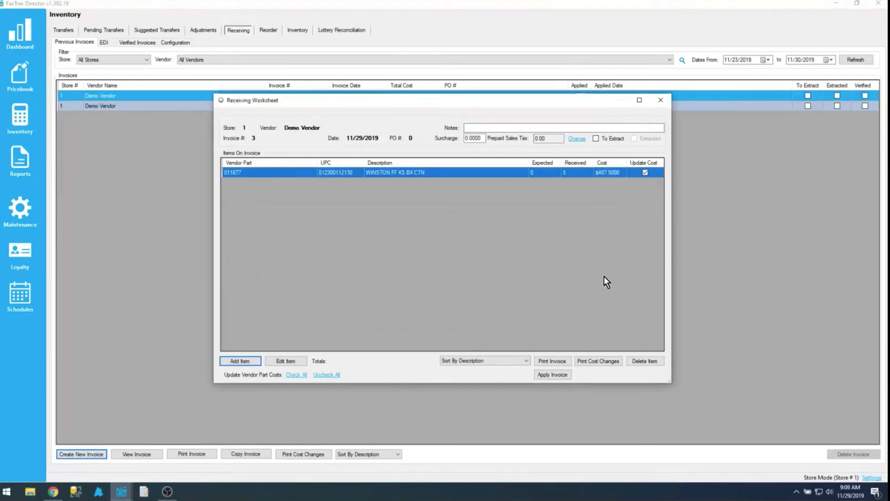
Apply invoice 3 to inventory and close its receiving worksheet
click(556, 375)
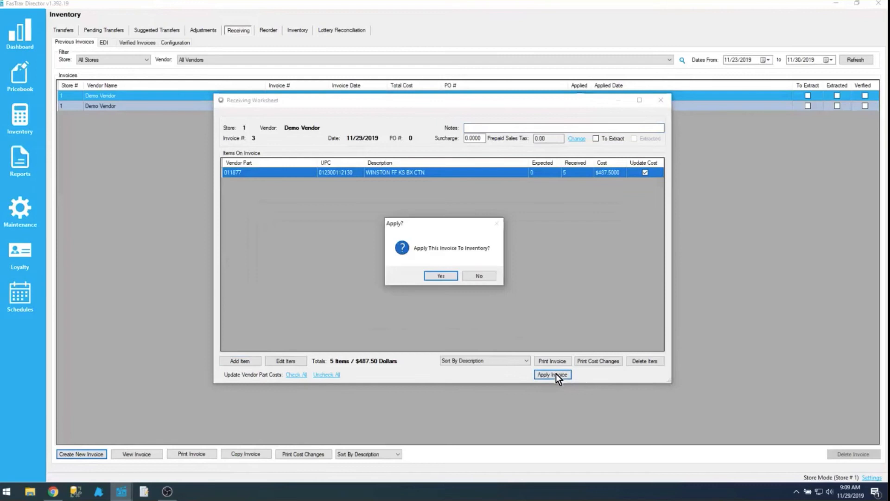
click(445, 277)
click(468, 276)
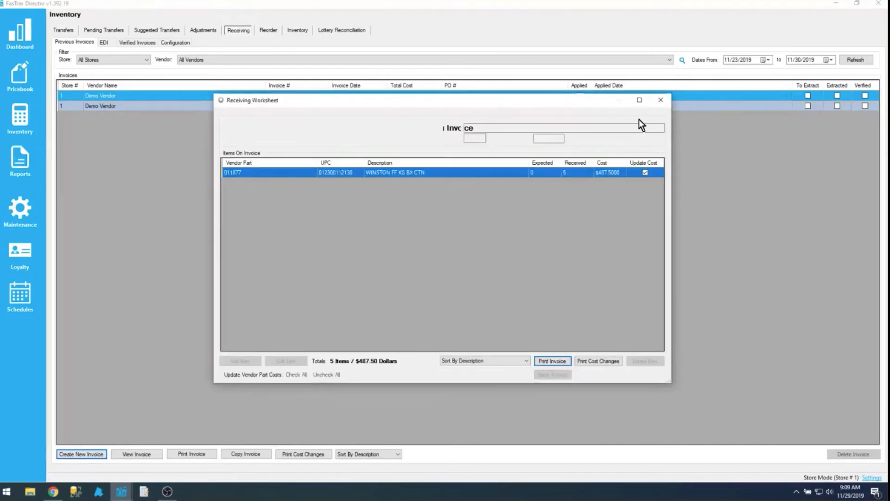
click(661, 100)
Look up the Winston carton in the pricebook by vendor part 011877
click(35, 74)
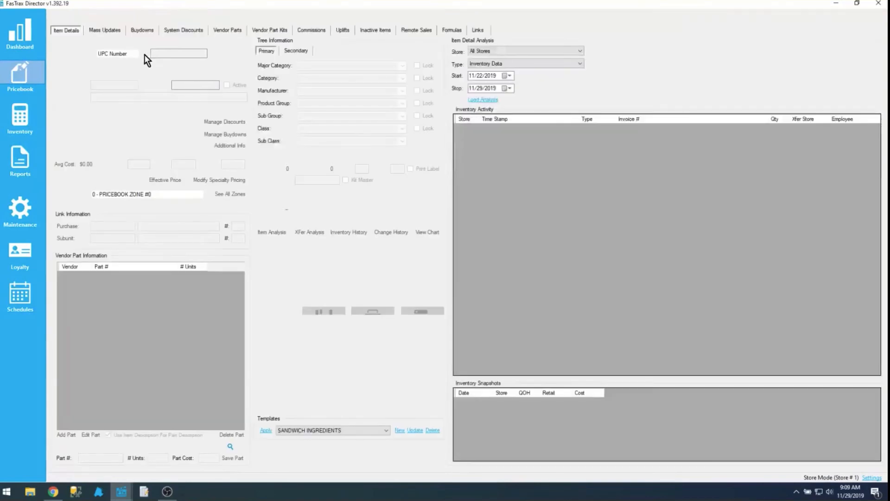
click(140, 55)
click(174, 52)
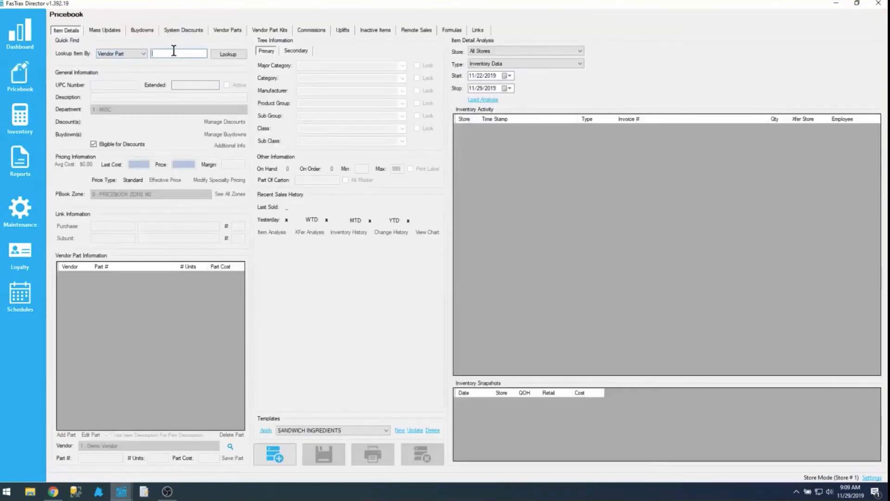
text(011877)
key(Return)
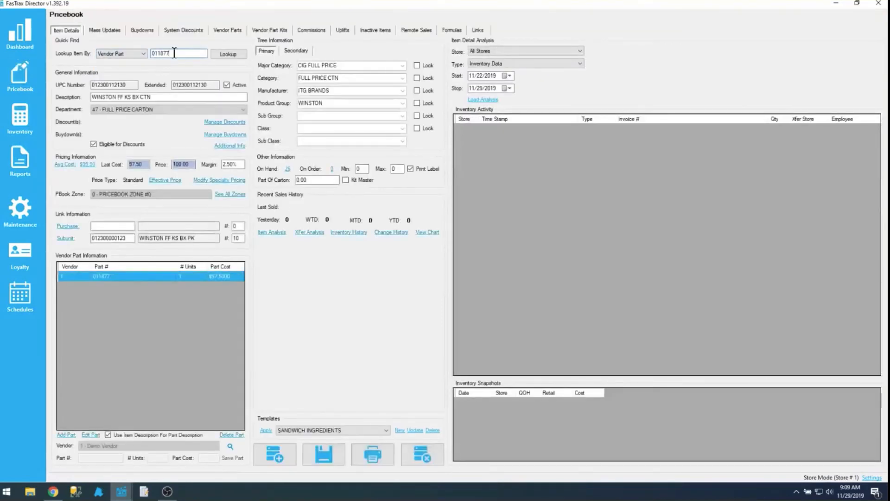
Check the carton's last cost and average costs by store, and examine the invoice 1 entry in its average cost log
click(133, 165)
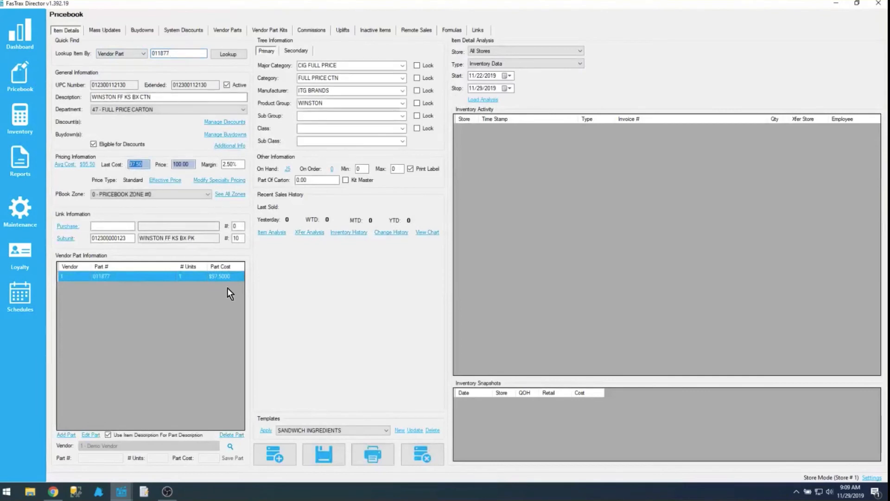
click(87, 164)
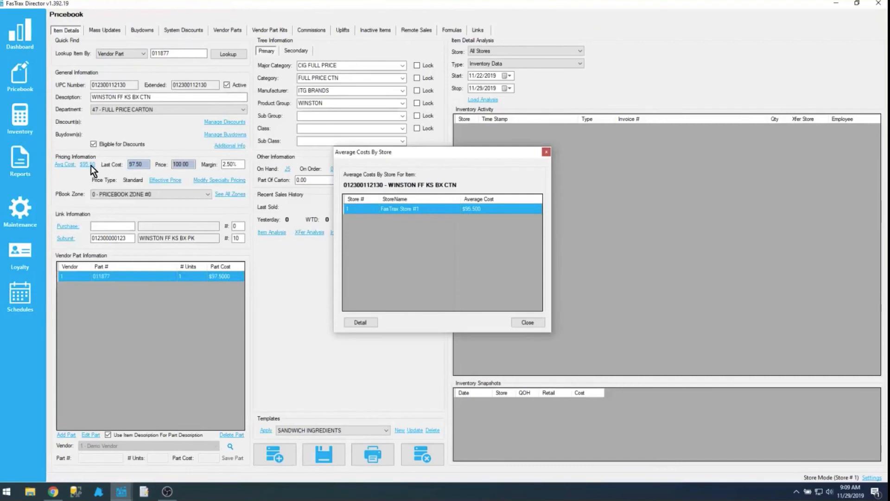
click(361, 323)
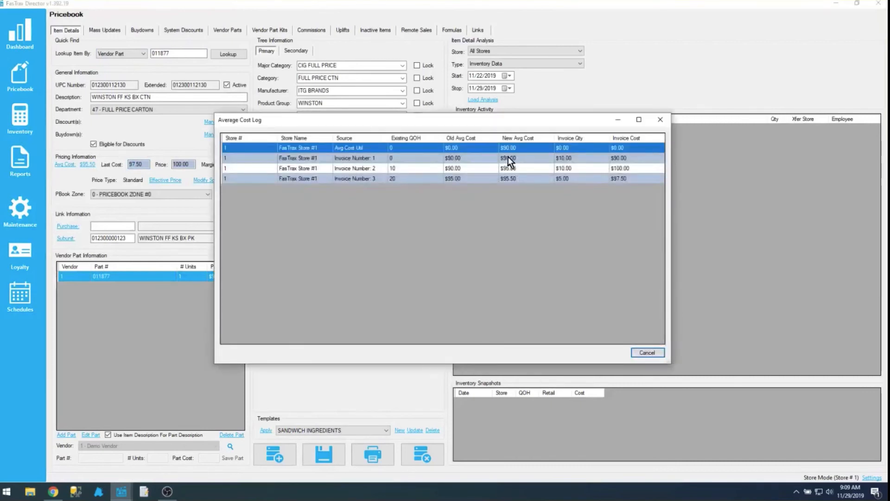
click(465, 160)
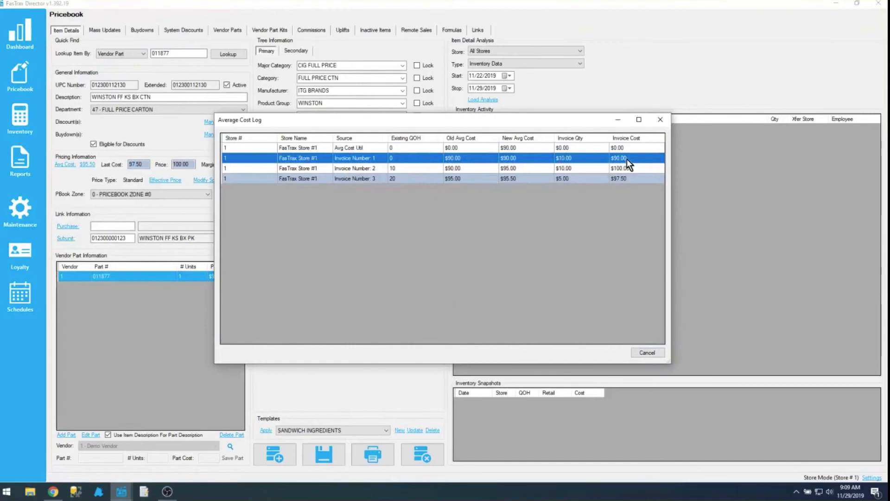
Compare the invoice 2 and invoice 3 entries in the average cost log, and close the average cost windows
click(472, 170)
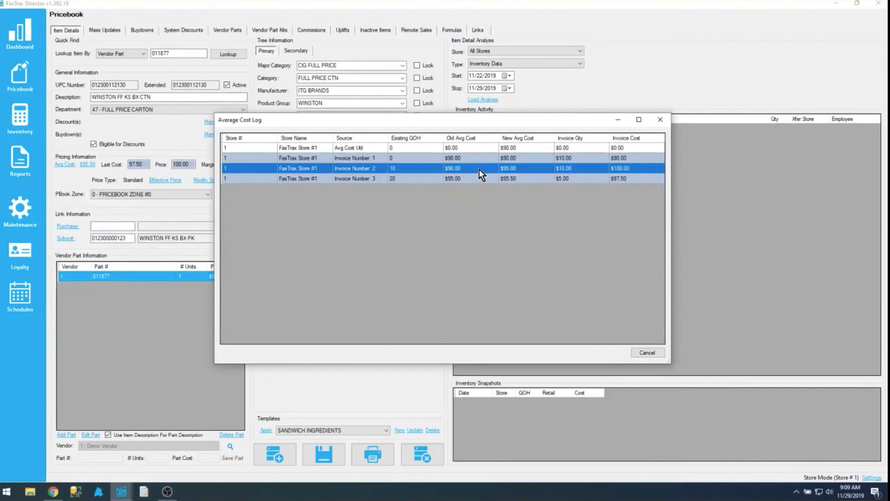
click(513, 178)
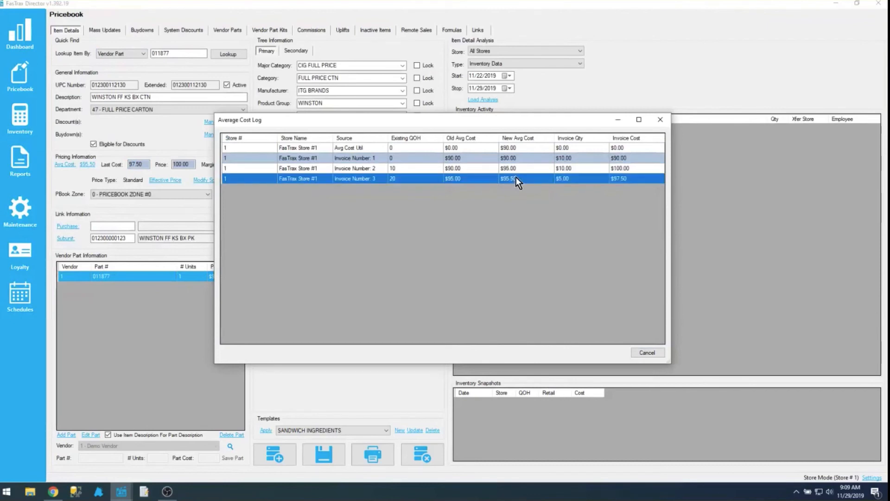
click(640, 167)
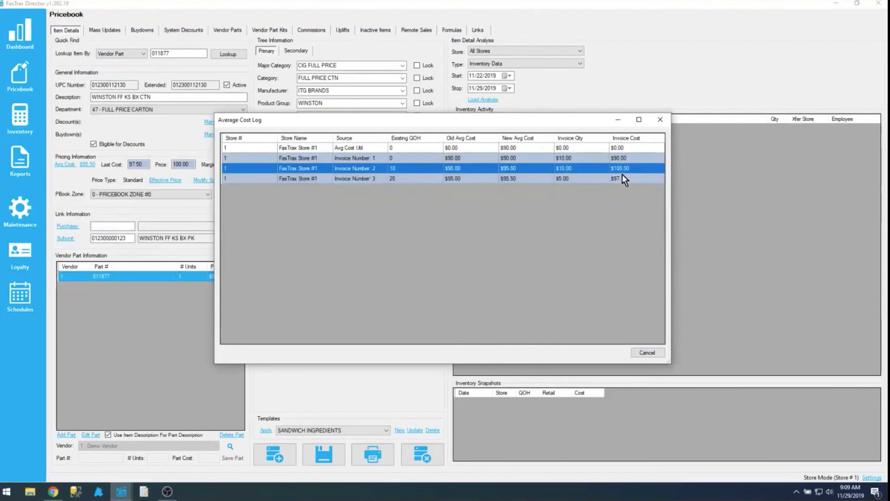
click(626, 175)
click(630, 168)
click(622, 179)
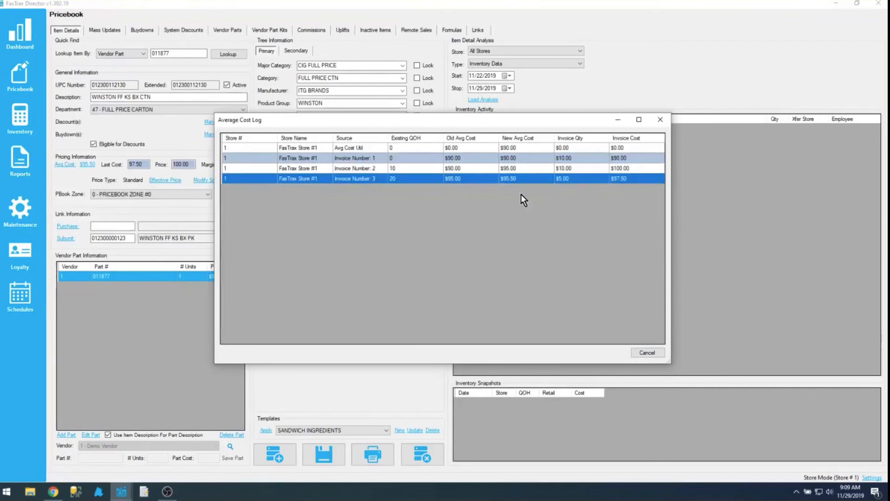
click(650, 352)
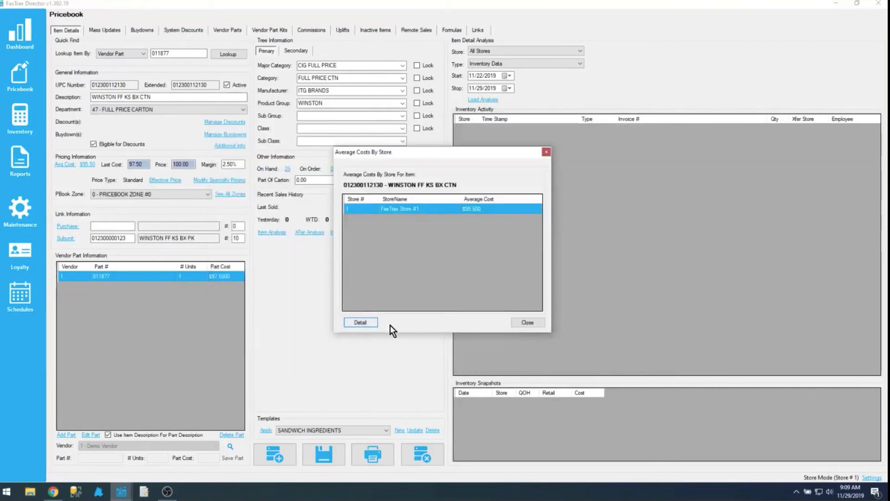
click(530, 323)
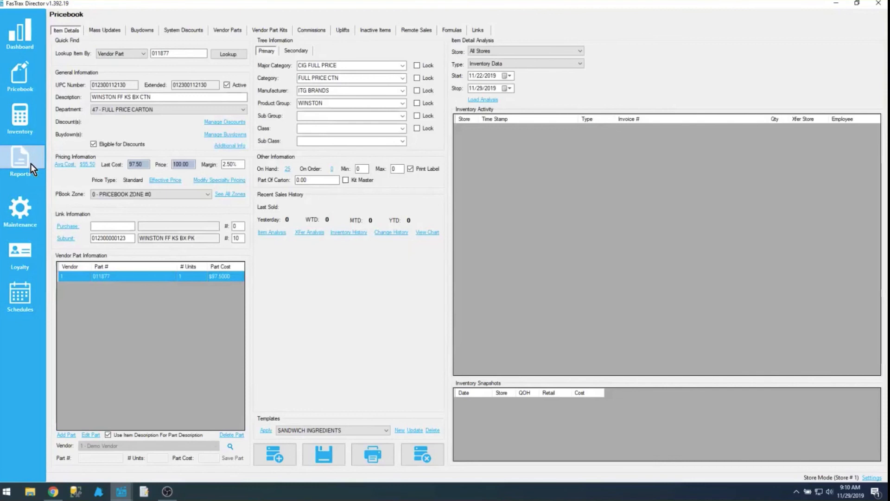
Open the list of previous receiving invoices in the inventory section
click(26, 124)
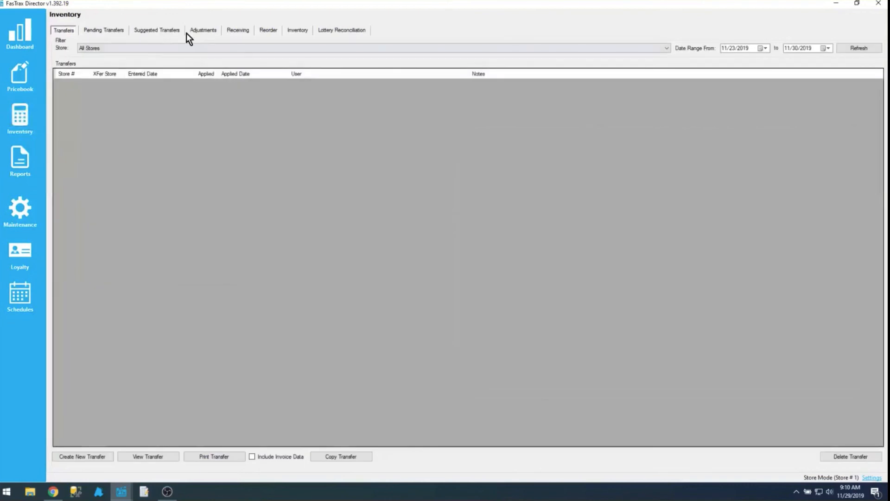
click(235, 31)
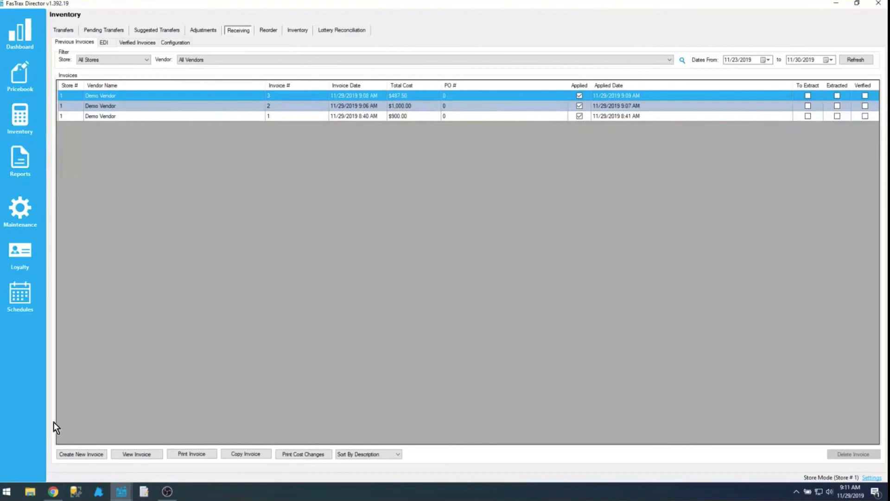
Switch to Chrome and open the FTx Lifeline page from the FasTrax weekly training webinars page
click(53, 491)
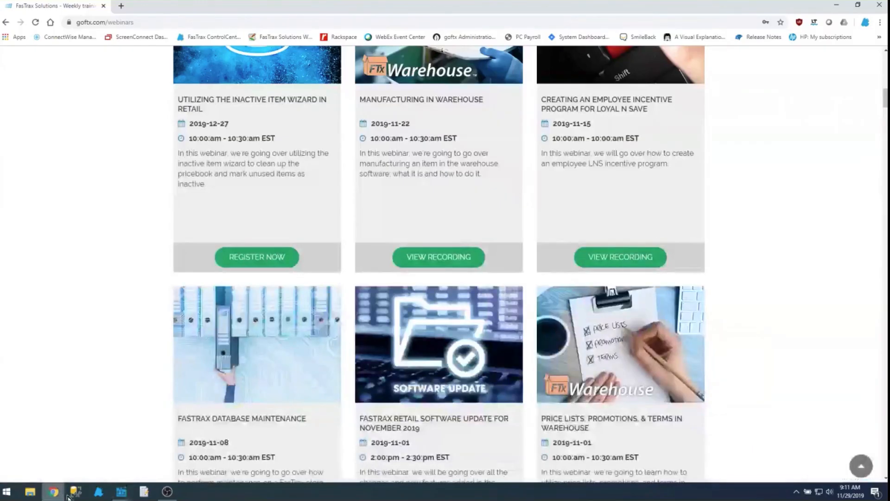
scroll(122, 47, up, 3)
scroll(154, 70, up, 10)
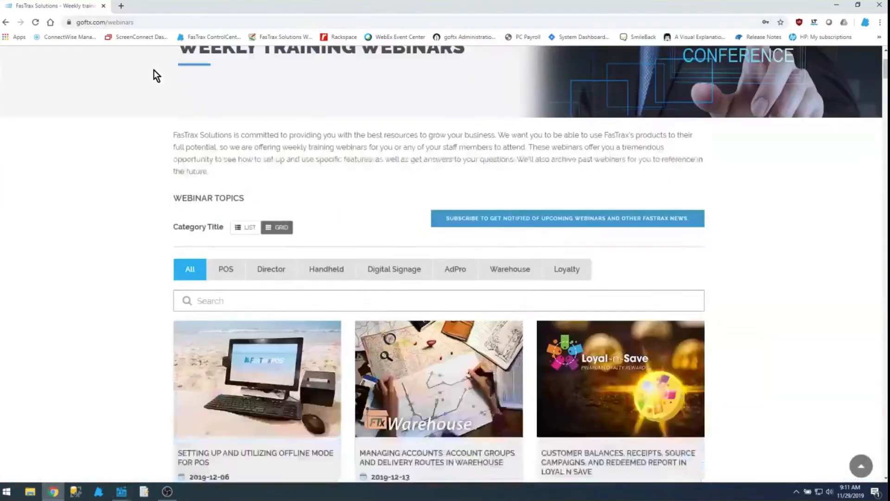
click(530, 78)
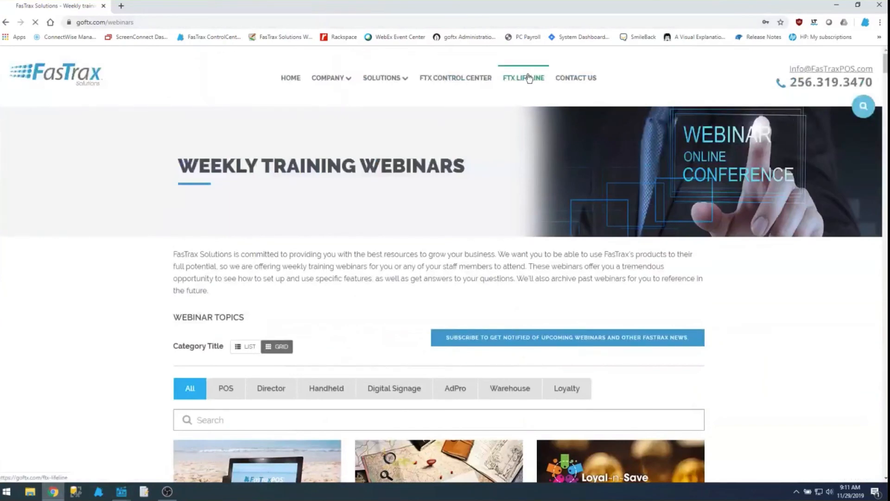
scroll(693, 135, down, 20)
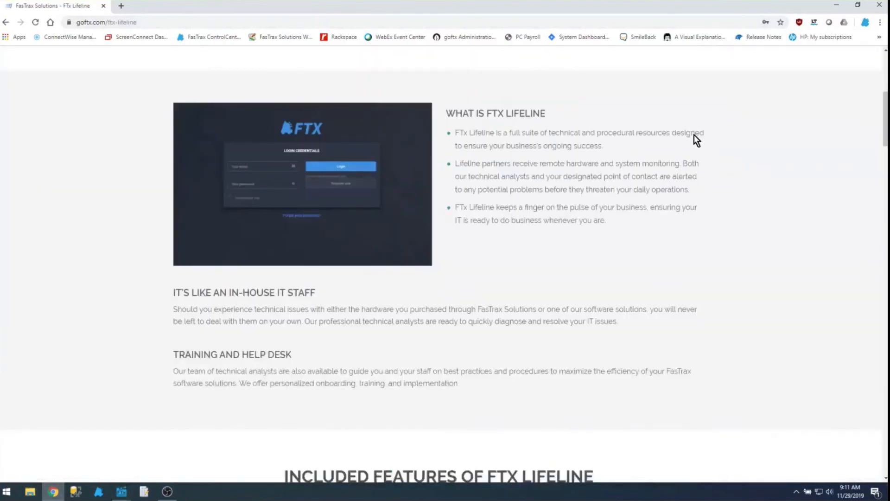
Open the webinars page from the FTx Lifeline product support options and look through the scheduled webinars
scroll(725, 260, down, 5)
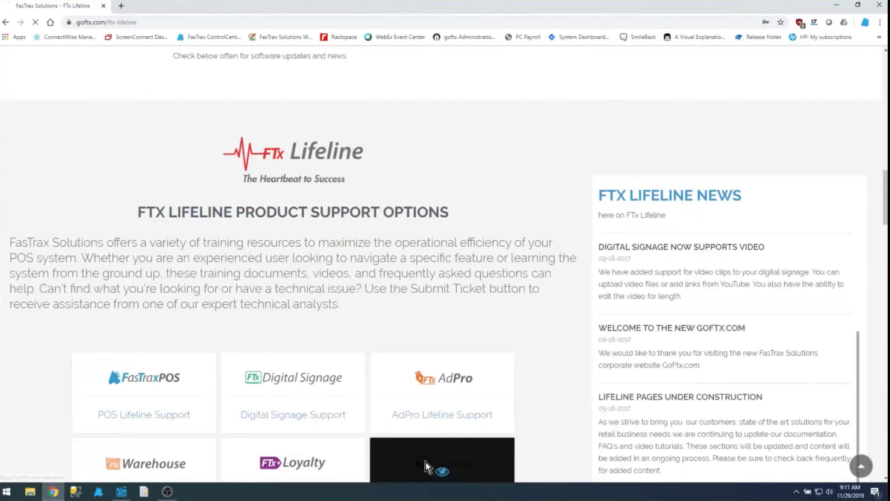
click(425, 461)
scroll(596, 408, down, 5)
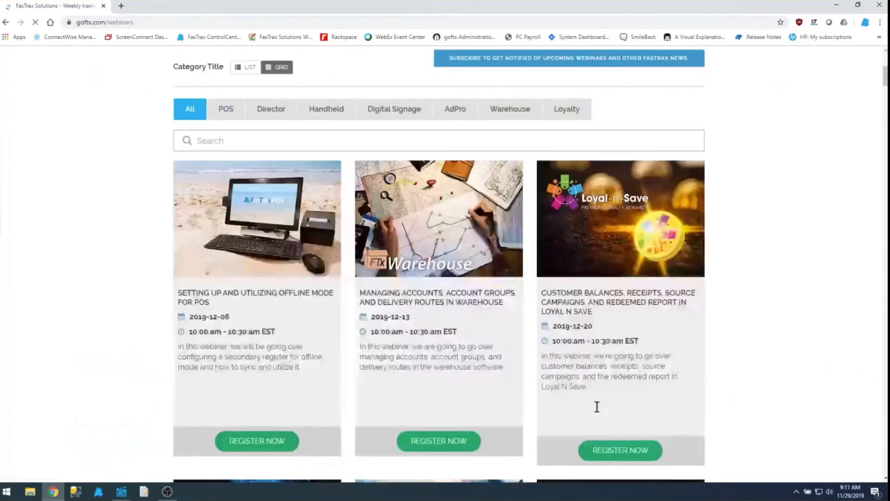
scroll(598, 406, down, 4)
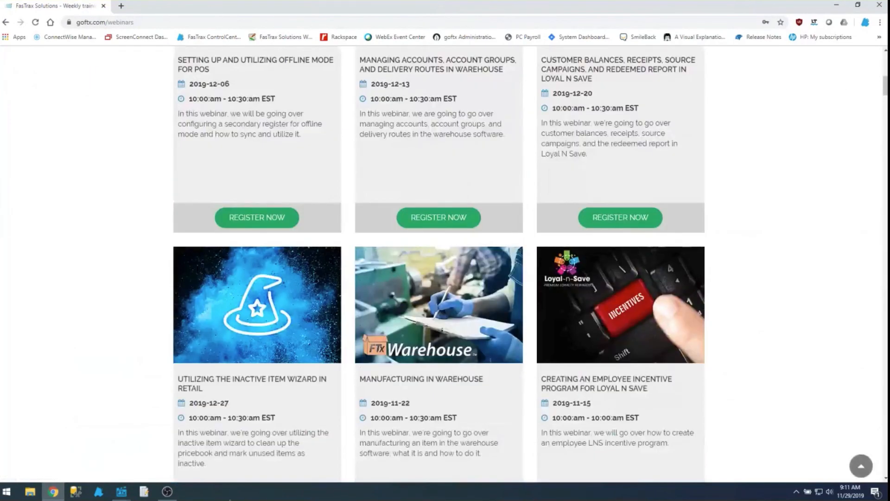